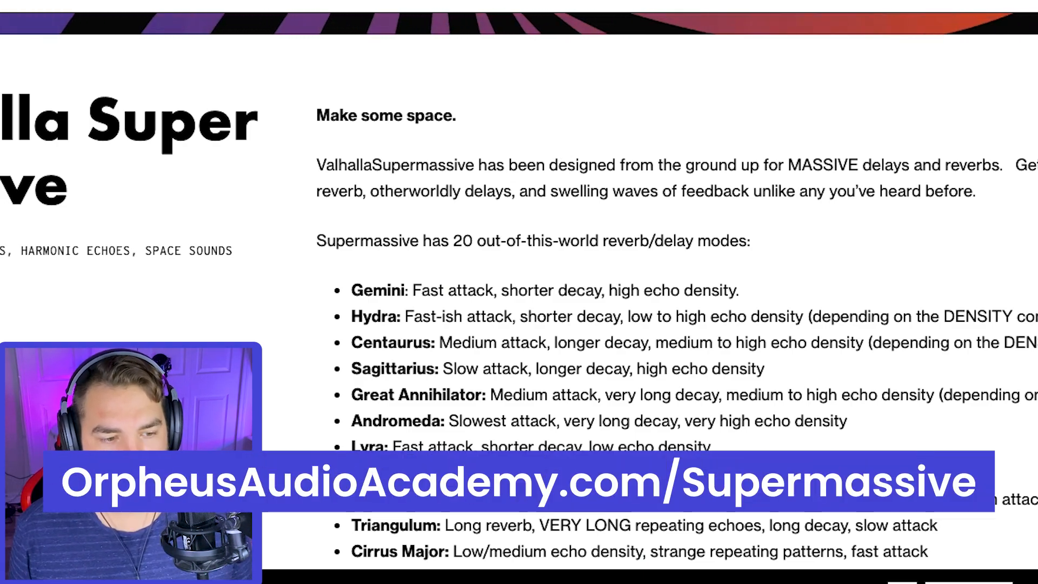
# Step: Read through the descriptions of the reverb/delay modes on the ValhallaSupermassive product page, from Gemini to Virgo
pyautogui.scroll(-3, 595, 284)
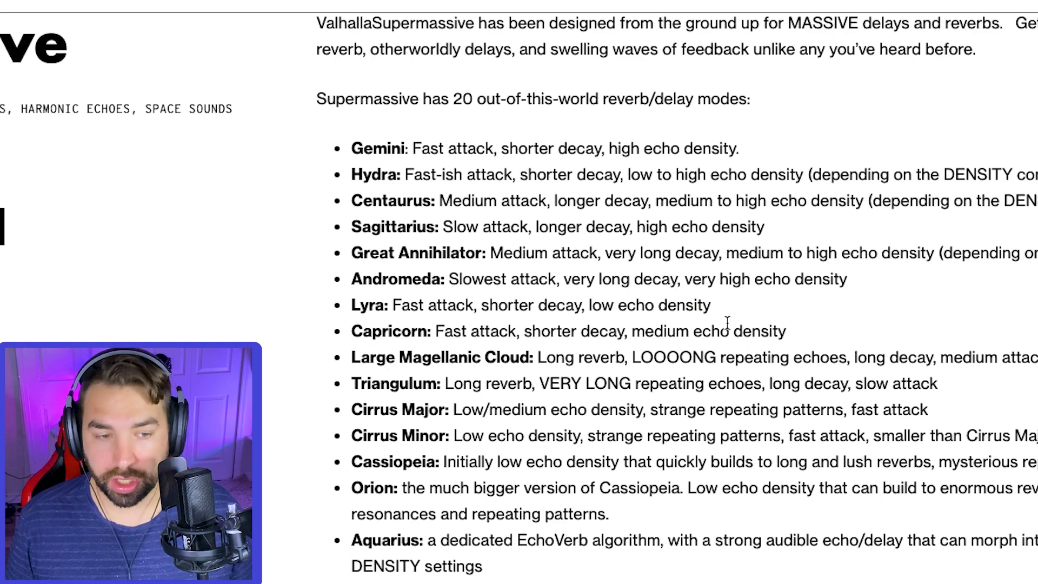
pyautogui.scroll(-5, 727, 323)
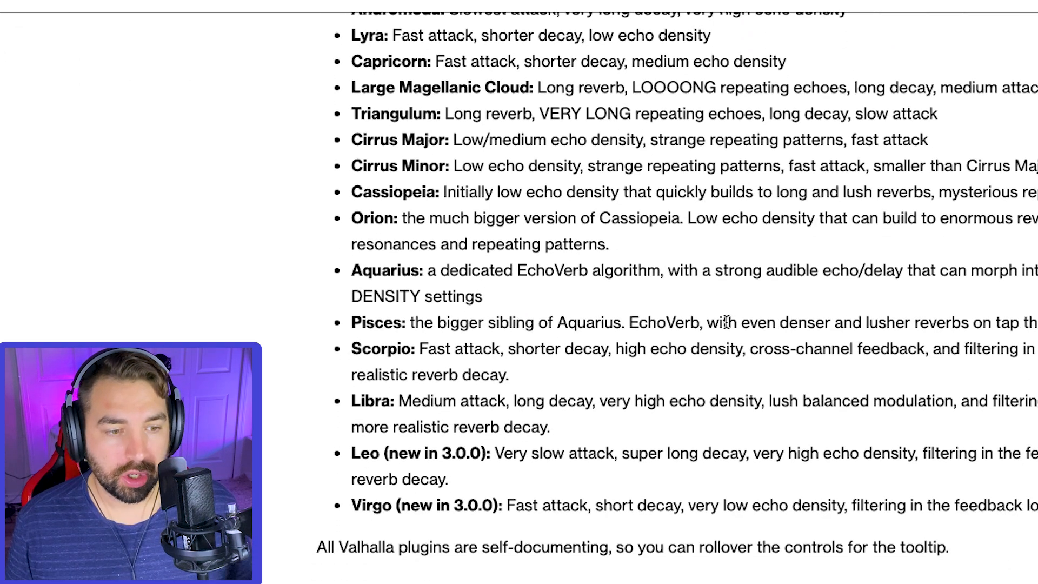
pyautogui.scroll(5, 479, 457)
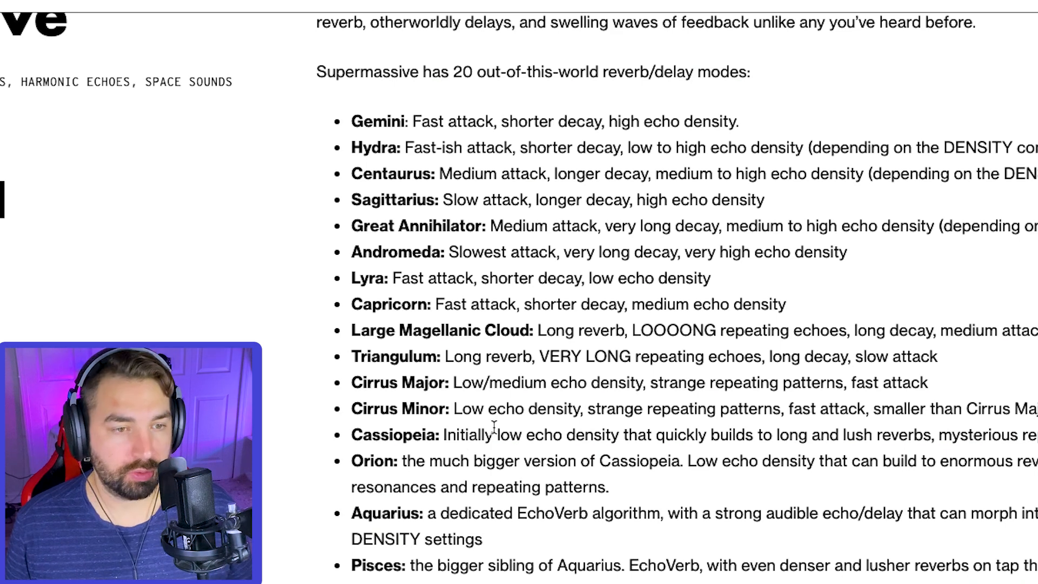
pyautogui.scroll(1, 506, 405)
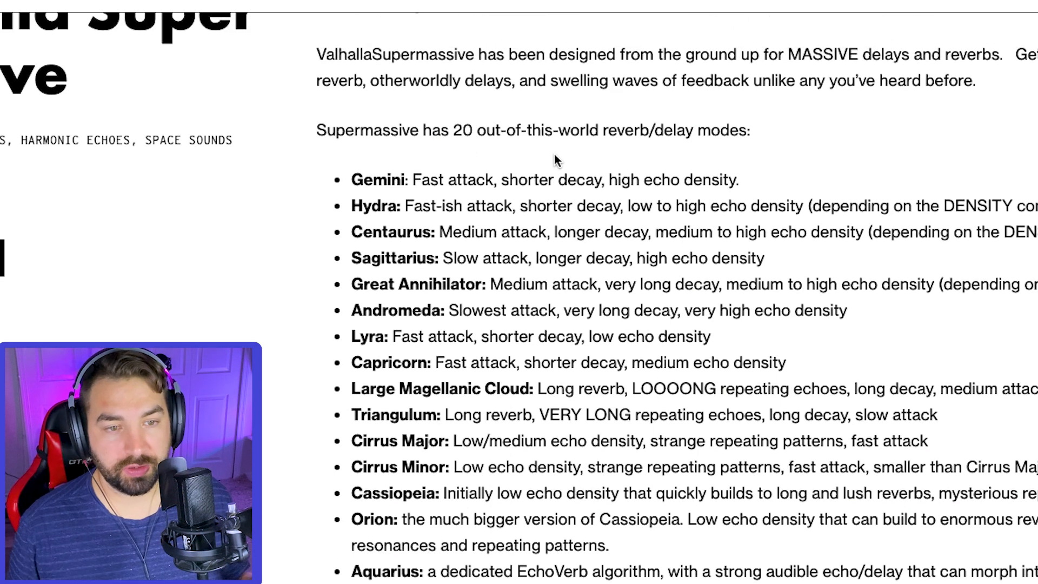
pyautogui.scroll(1, 555, 157)
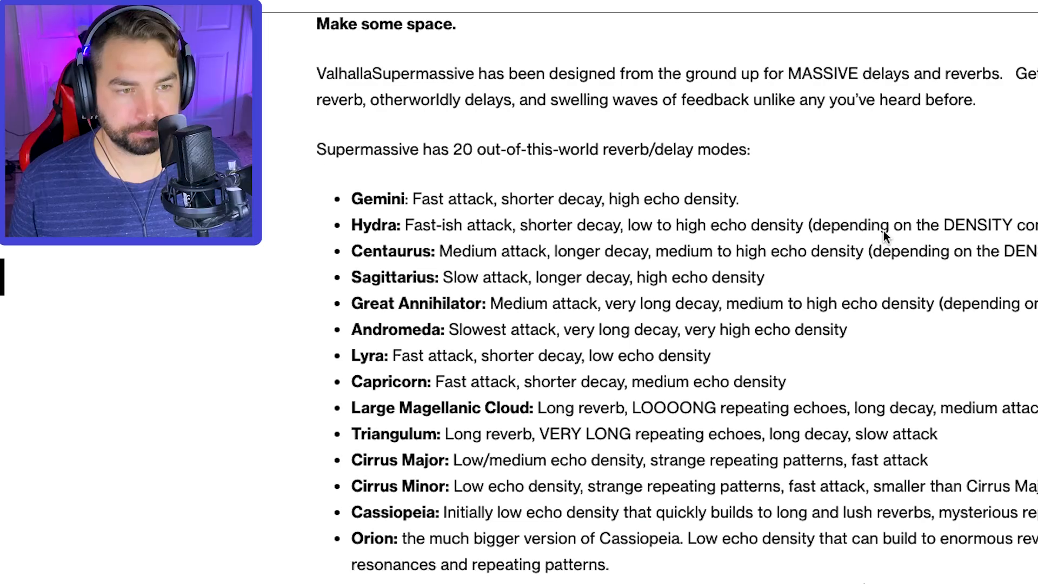
pyautogui.scroll(-3, 813, 228)
pyautogui.hscroll(5, 735, 209)
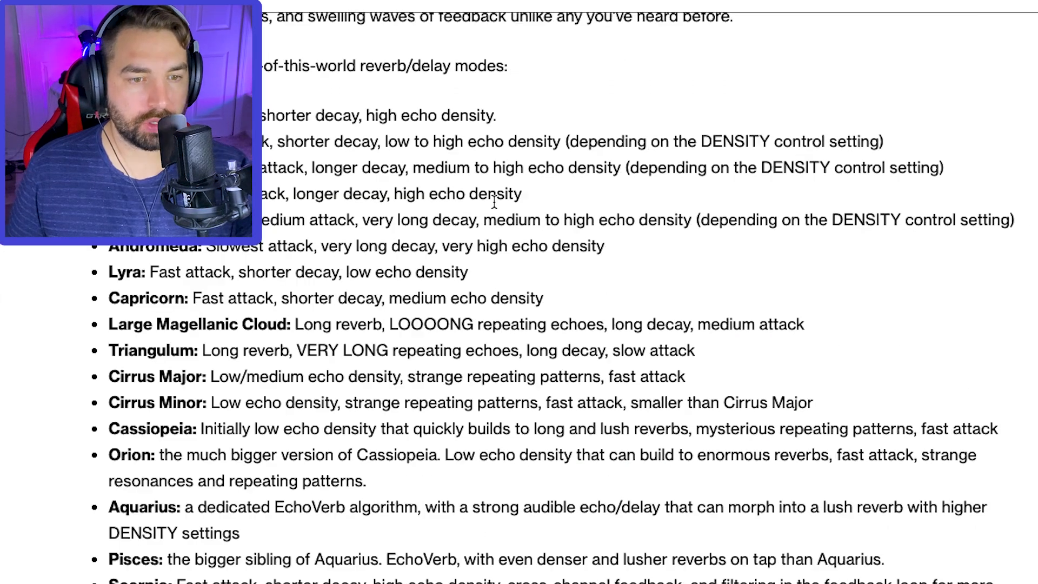
pyautogui.scroll(-2, 595, 205)
pyautogui.scroll(-2, 493, 204)
pyautogui.scroll(3, 494, 200)
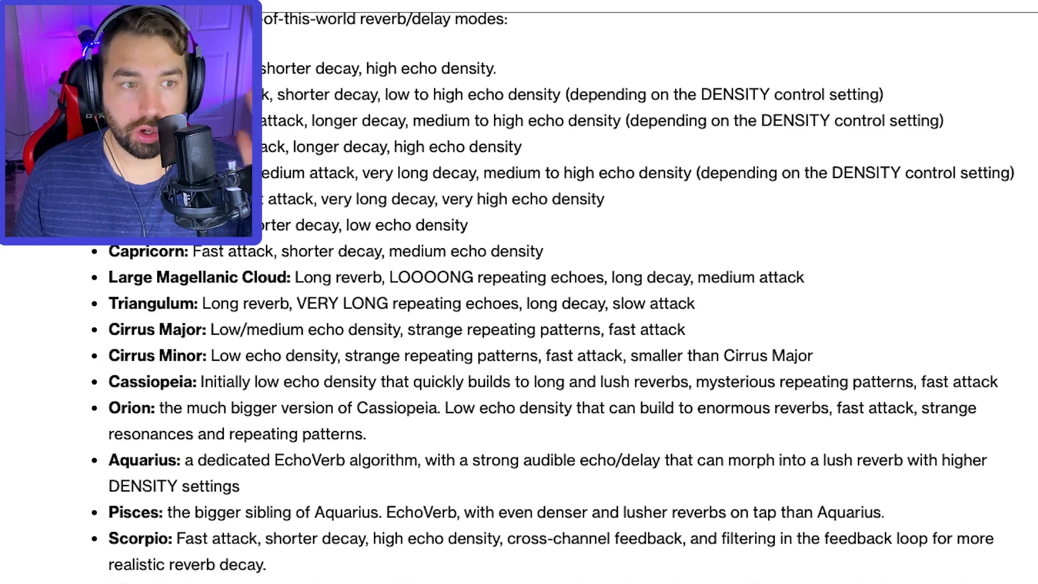
pyautogui.scroll(1, 276, 79)
pyautogui.scroll(-4, 551, 298)
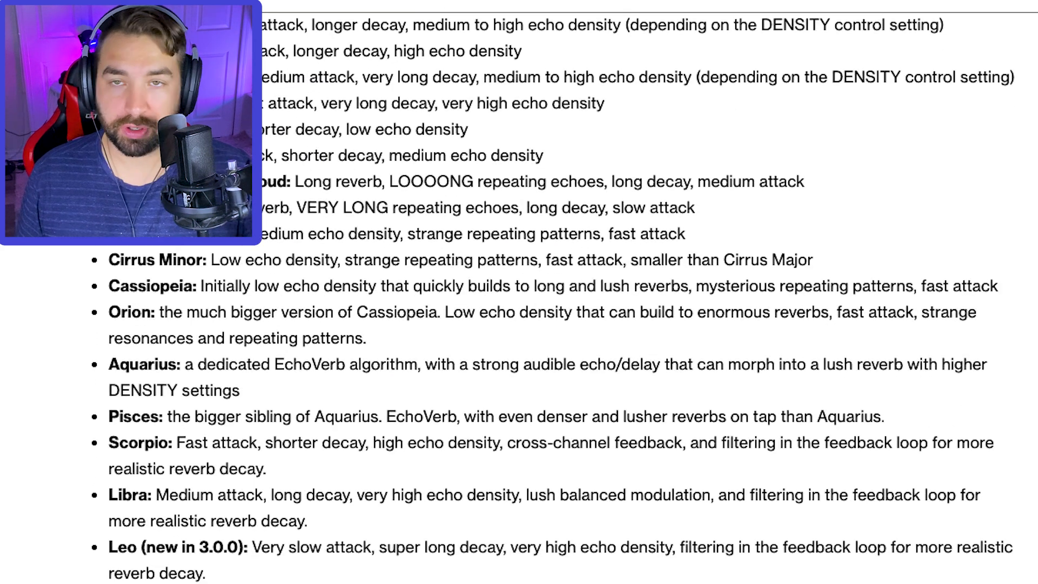
pyautogui.scroll(1, 551, 298)
pyautogui.scroll(1, 552, 298)
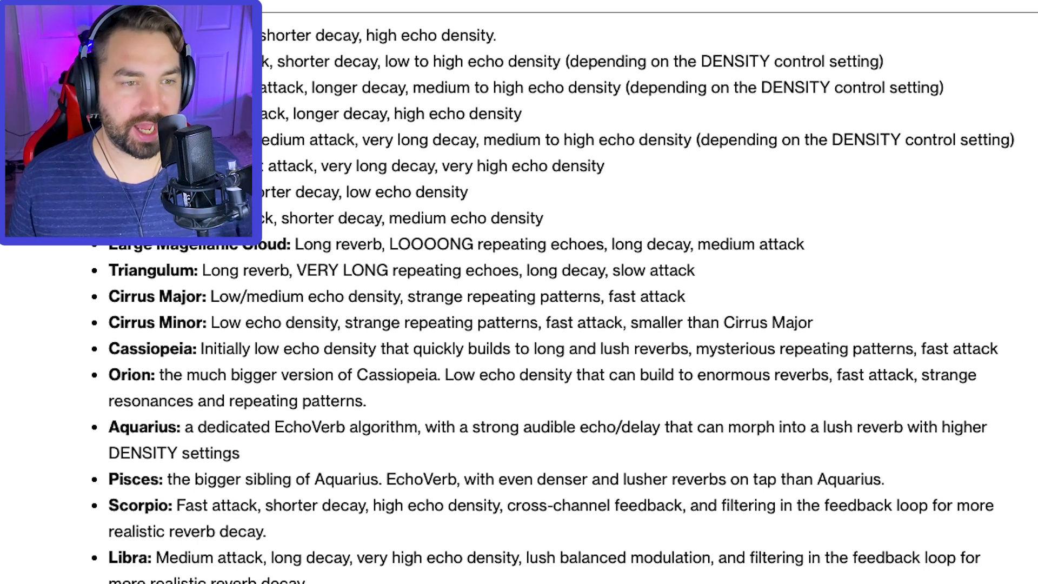
pyautogui.scroll(-3, 551, 298)
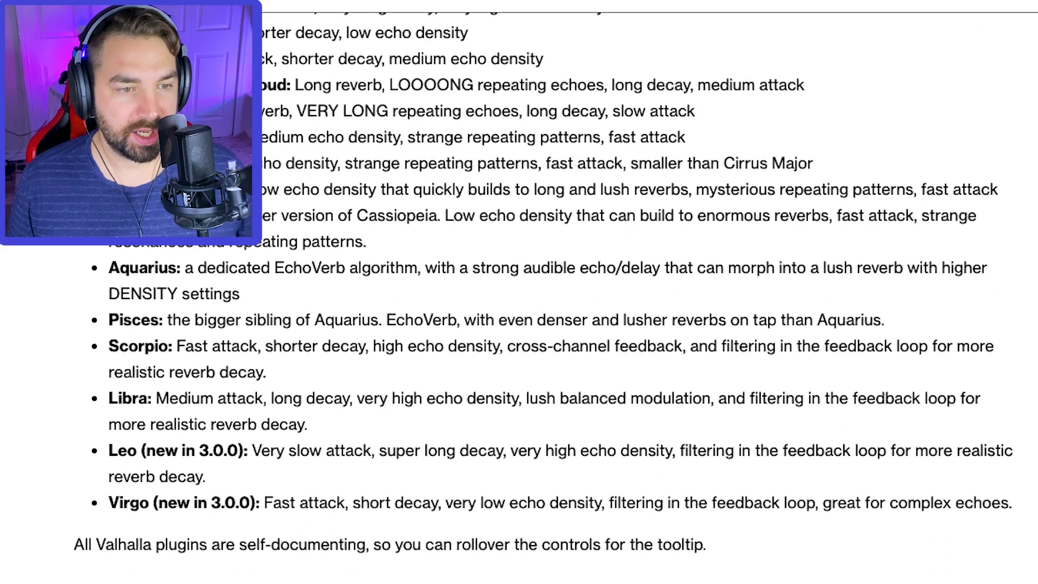
pyautogui.scroll(-2, 216, 197)
pyautogui.scroll(-1, 188, 295)
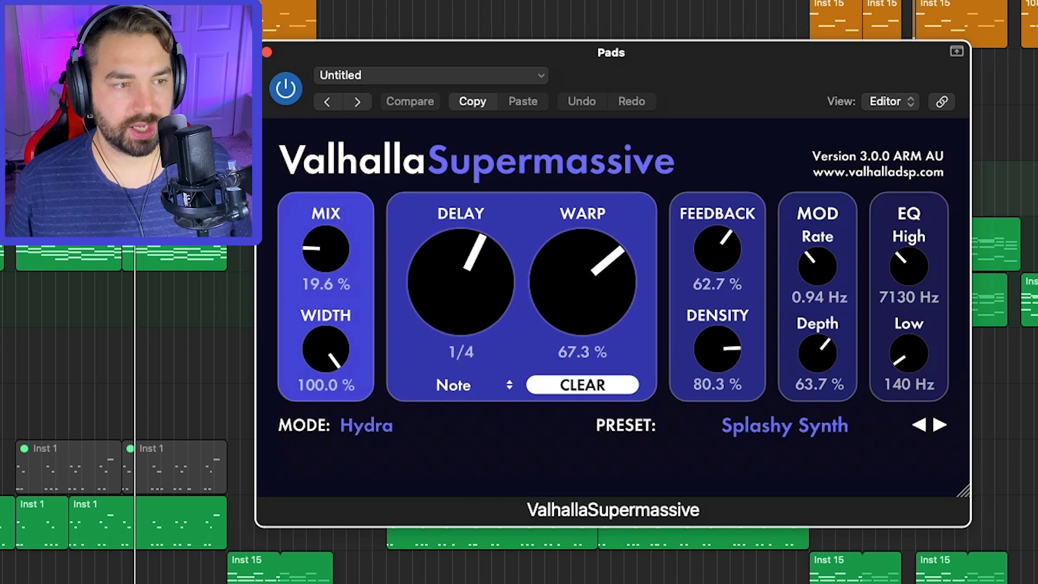
# Step: Solo the Pads track and compare its sound with the ValhallaSupermassive plugin bypassed and active
pyautogui.press('s')
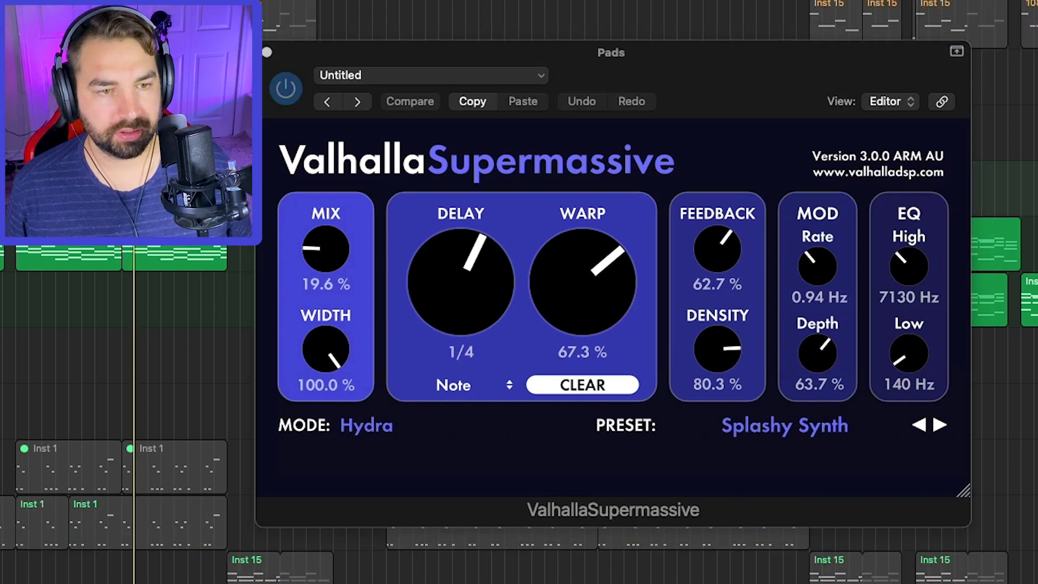
pyautogui.moveTo(550, 48); pyautogui.dragTo(531, 16)
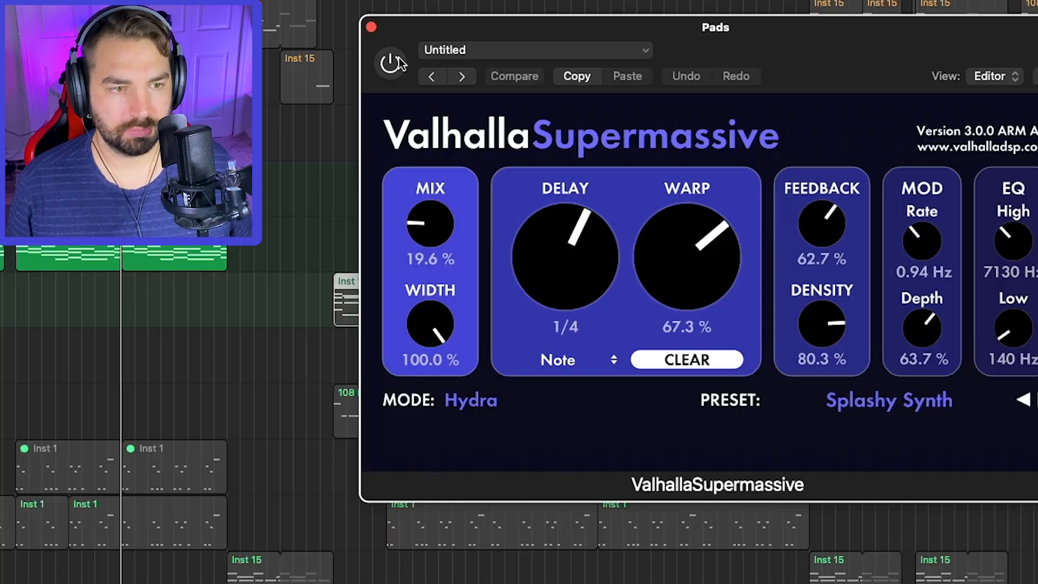
pyautogui.click(390, 63)
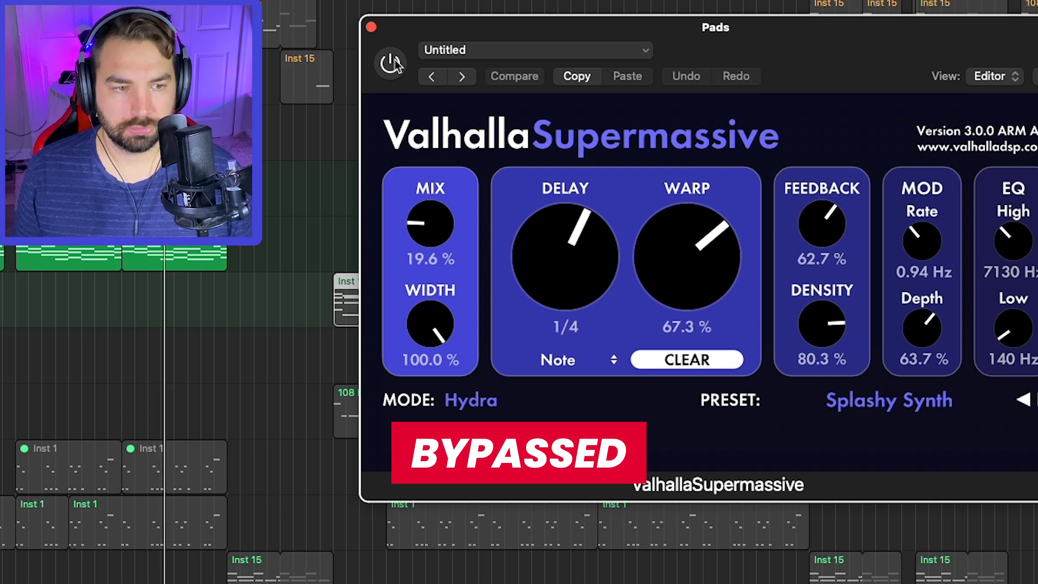
pyautogui.click(391, 63)
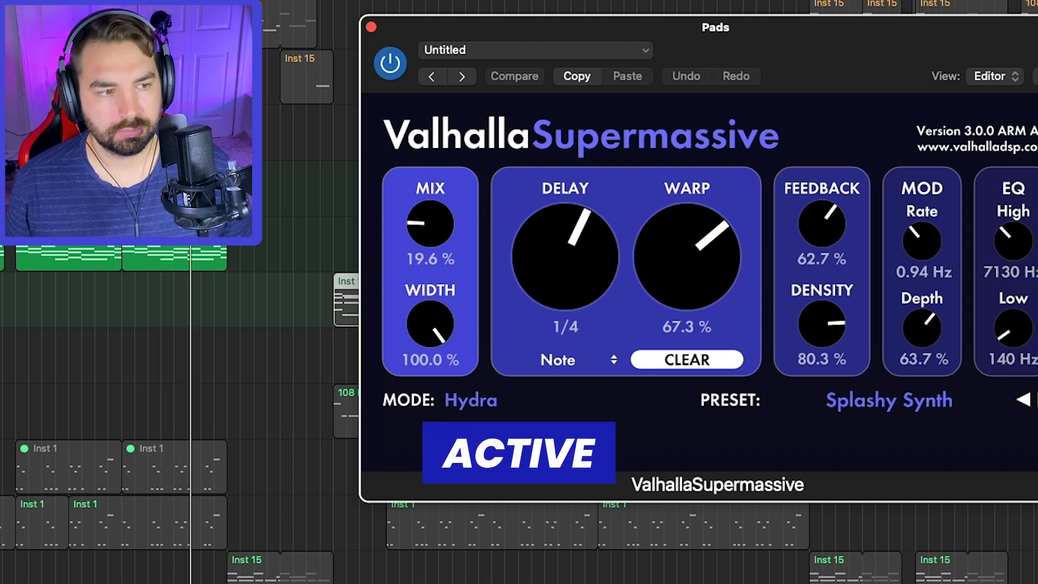
pyautogui.click(2, 244)
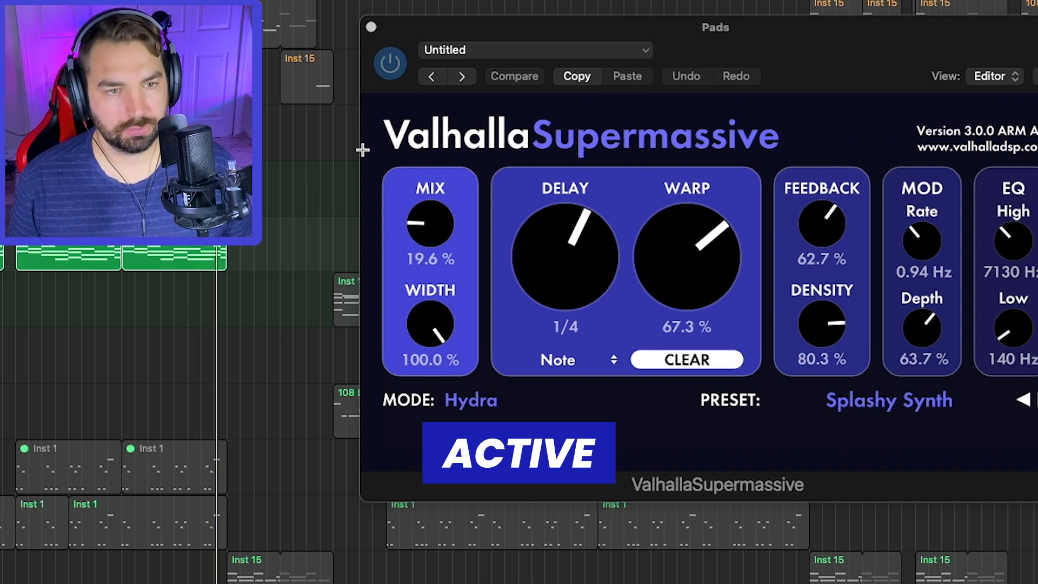
# Step: Audition the Pads reverb with Mix raised to 42.1 %, bring Mix back down to 20.3 %, and close the plugin window
pyautogui.moveTo(436, 225); pyautogui.dragTo(436, 217)
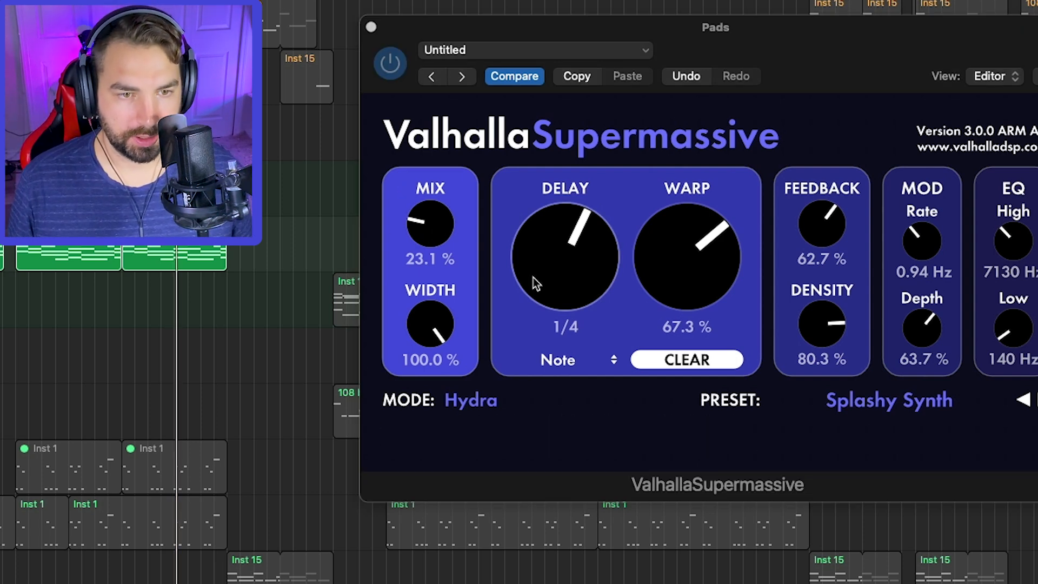
pyautogui.moveTo(443, 226); pyautogui.dragTo(447, 180)
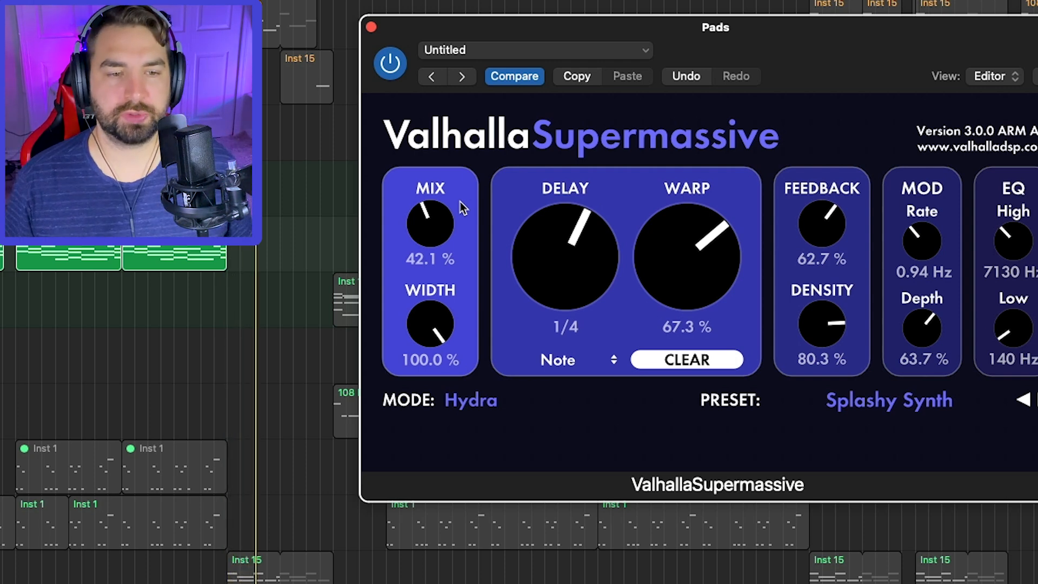
pyautogui.moveTo(436, 222); pyautogui.dragTo(432, 270)
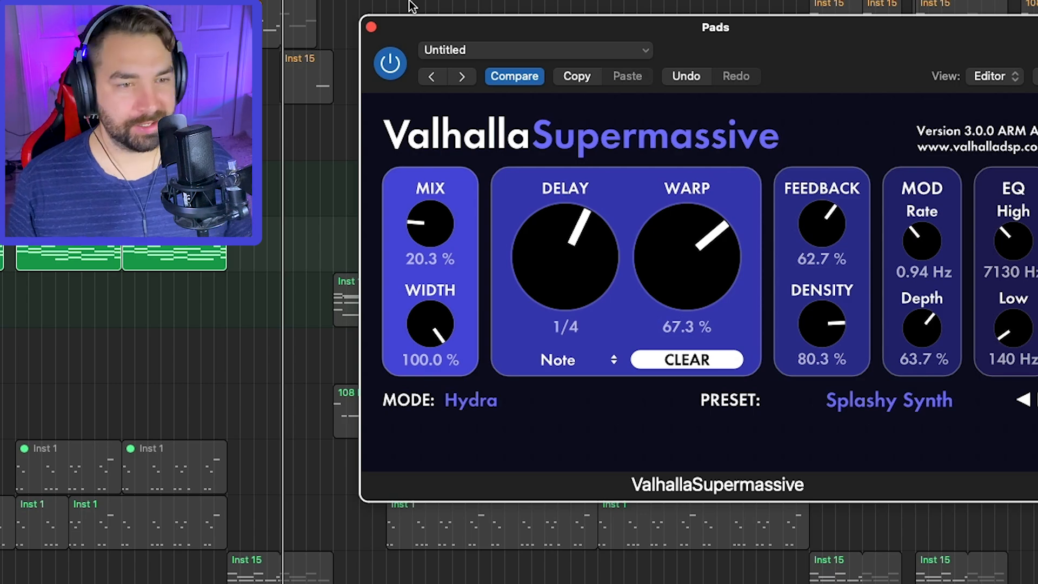
pyautogui.click(373, 28)
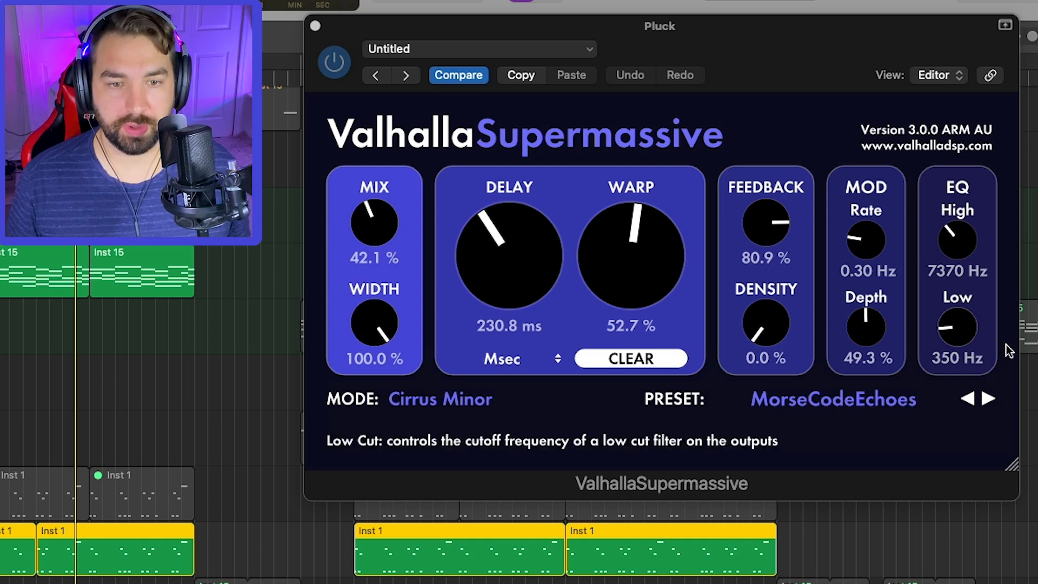
# Step: Solo the Pluck track and compare its sound with the MorseCodeEchoes effect bypassed and active
pyautogui.click(856, 401)
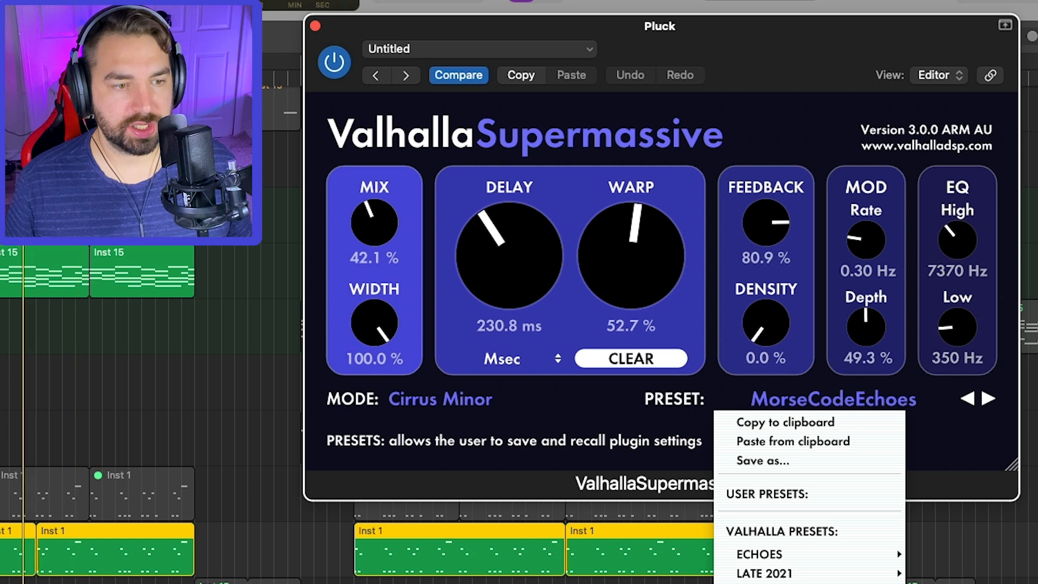
pyautogui.press('Escape')
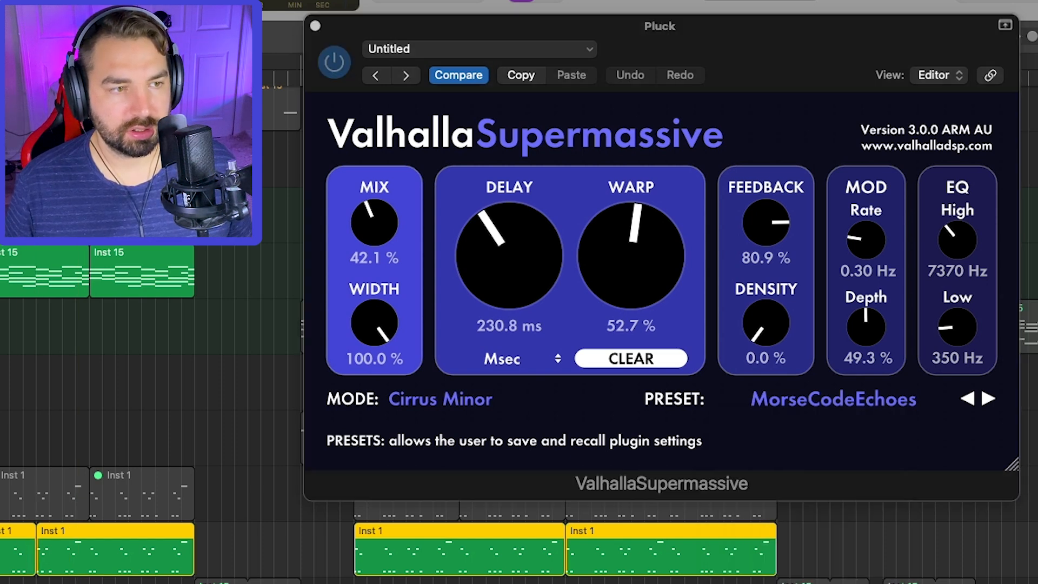
pyautogui.press('s')
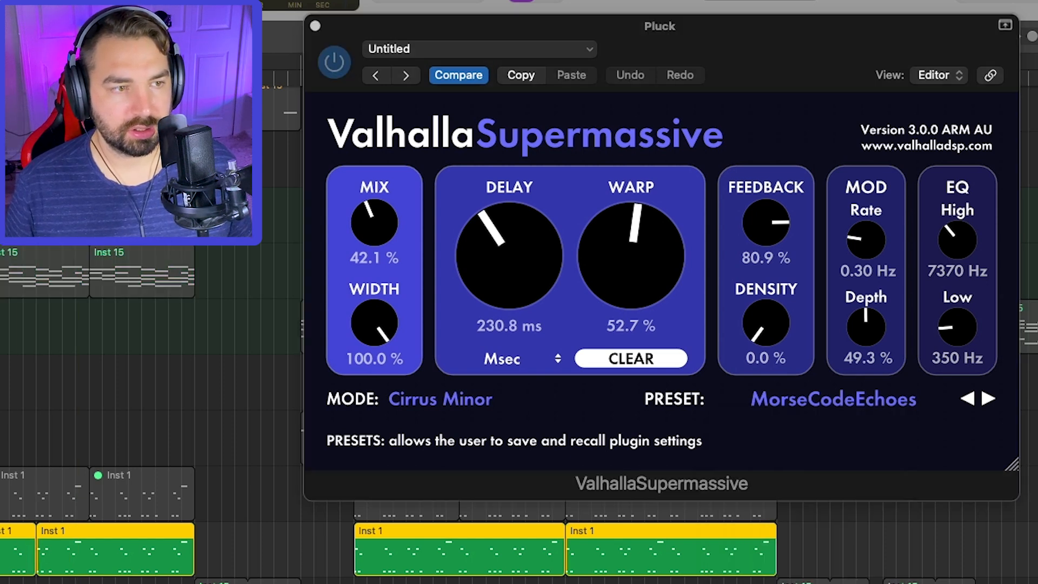
pyautogui.click(328, 58)
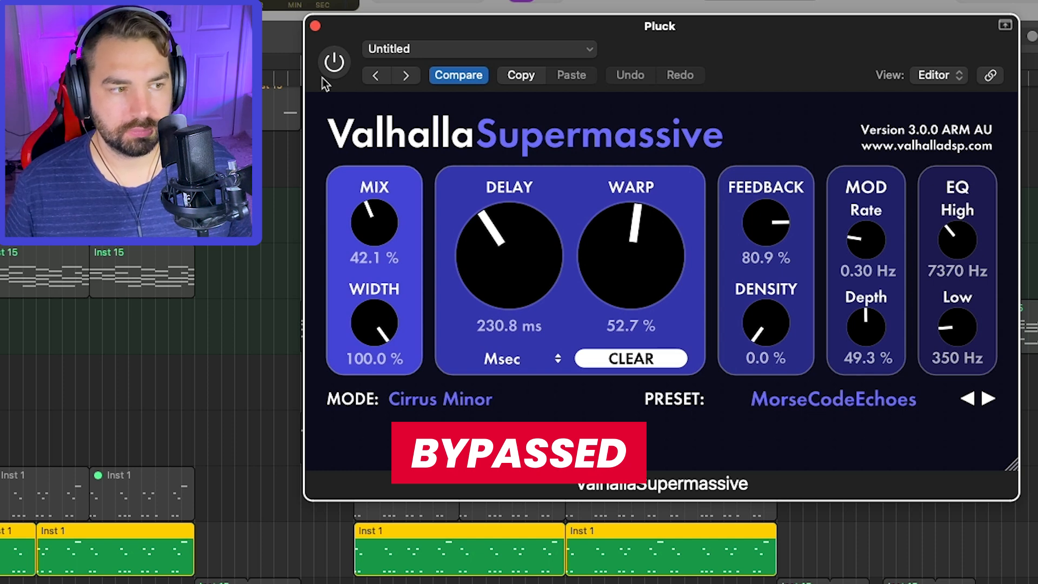
pyautogui.click(325, 77)
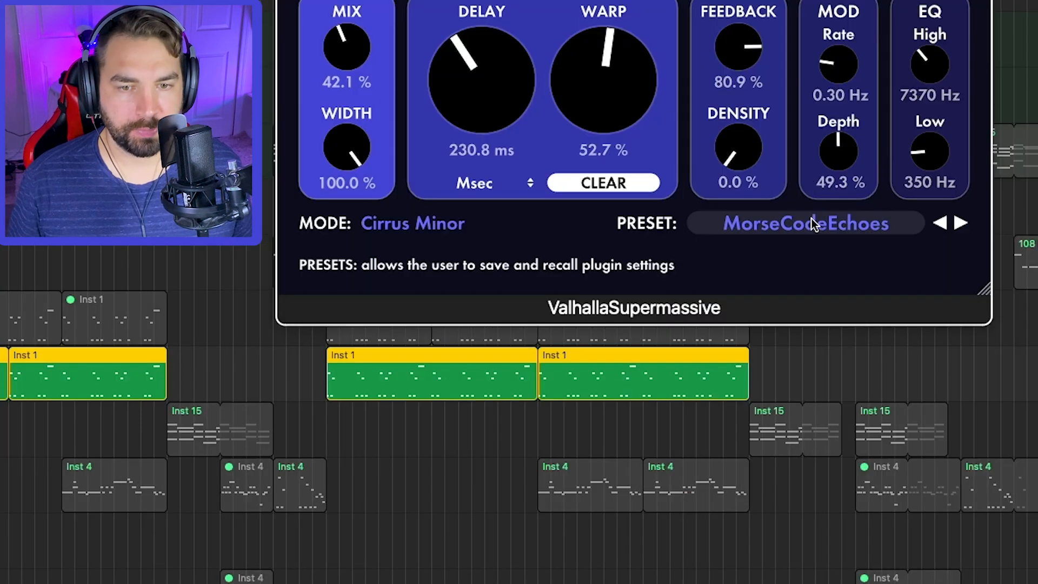
# Step: Browse the Valhalla preset categories, looking through the Late 2021 list and the Echoes subfolders from Dotted to Vocals
pyautogui.click(838, 393)
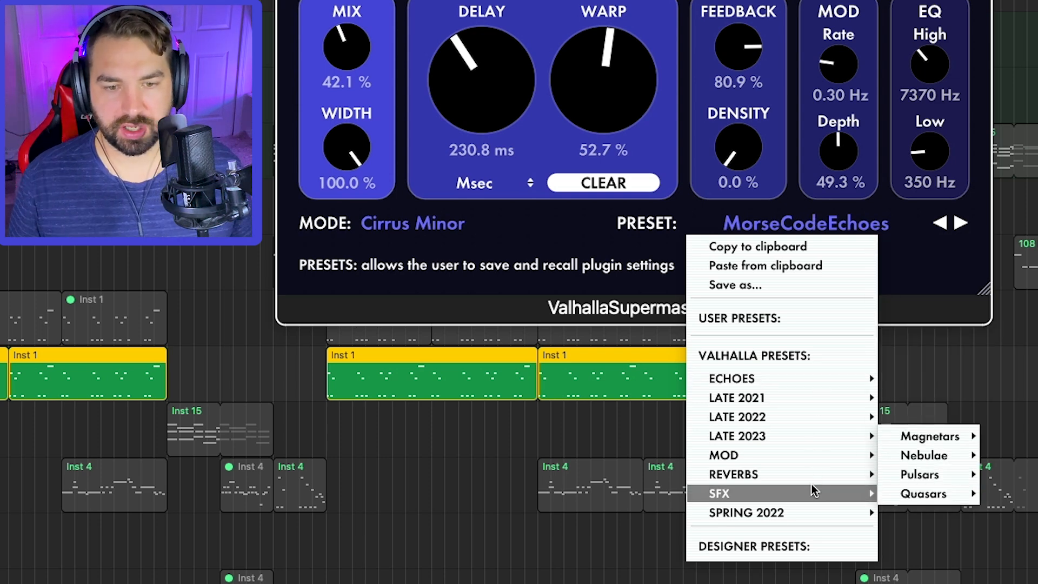
pyautogui.moveTo(811, 479)
pyautogui.moveTo(812, 393)
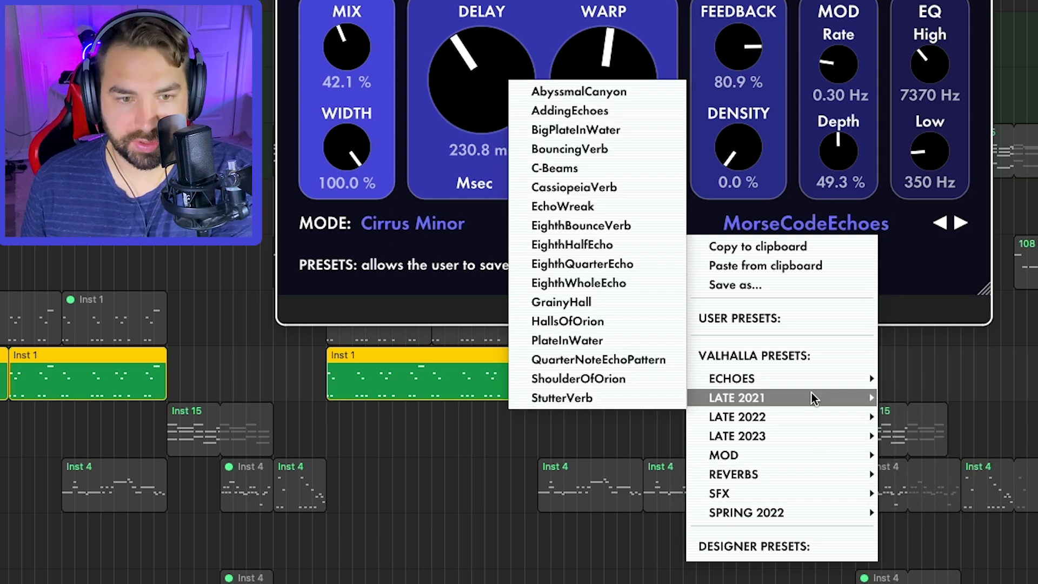
pyautogui.moveTo(782, 420)
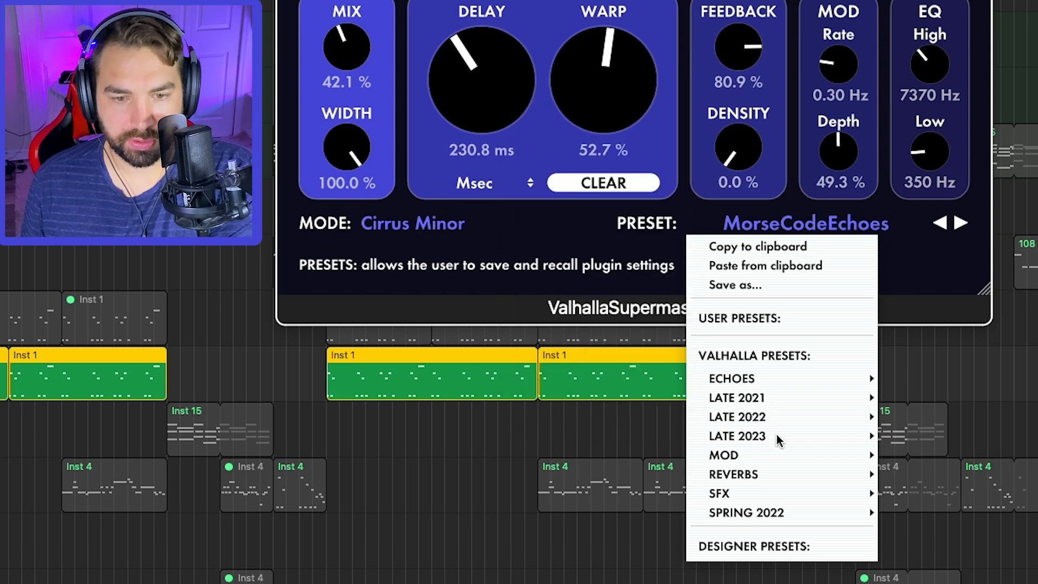
pyautogui.moveTo(784, 377)
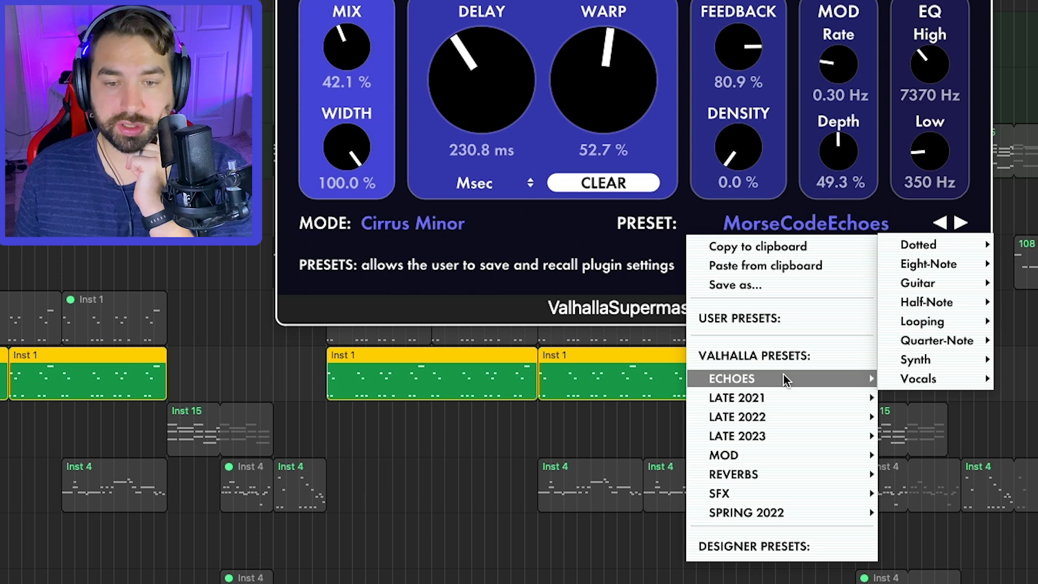
pyautogui.moveTo(942, 251)
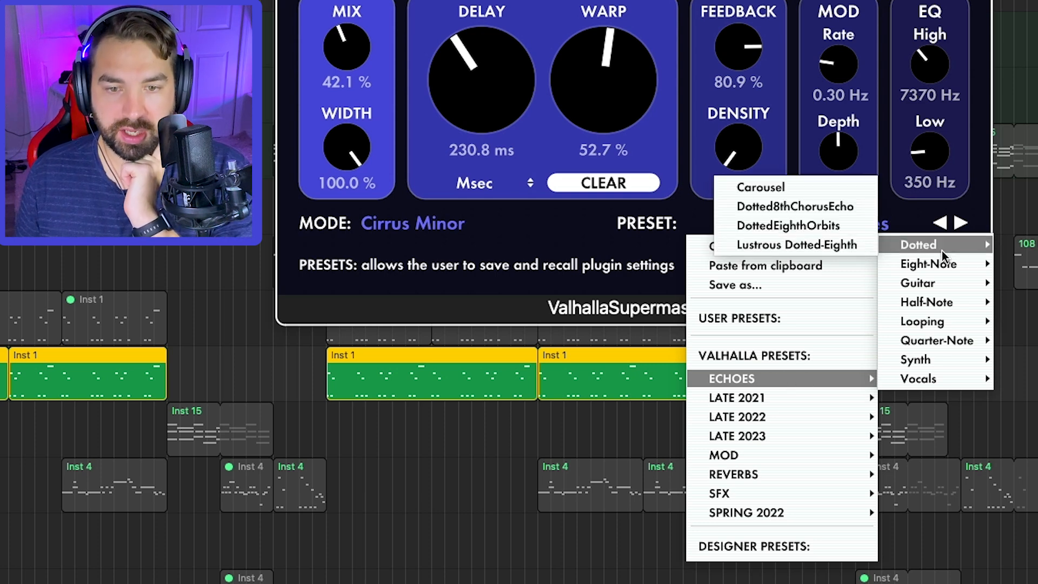
pyautogui.moveTo(934, 270)
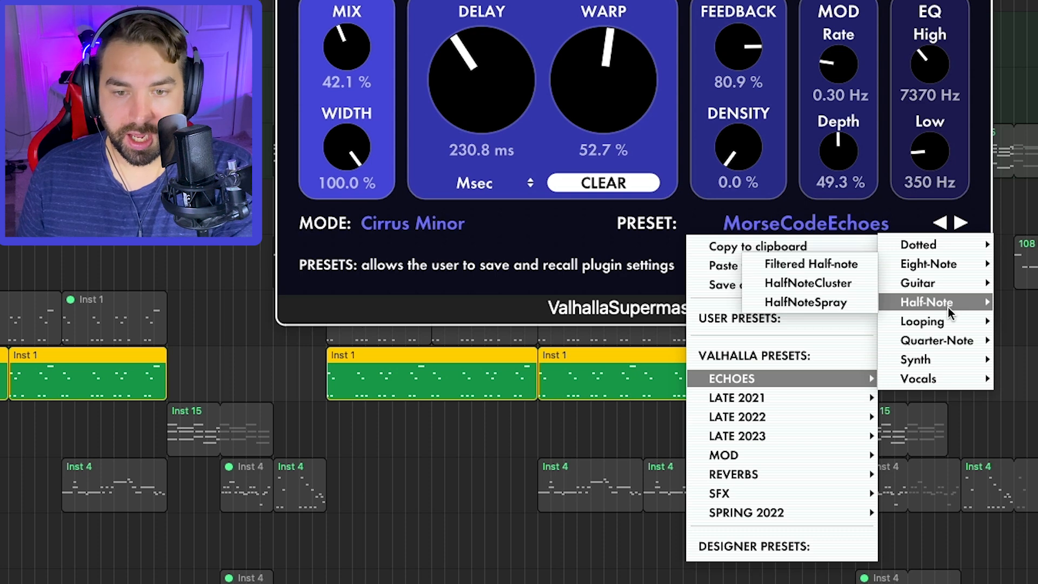
pyautogui.moveTo(951, 342)
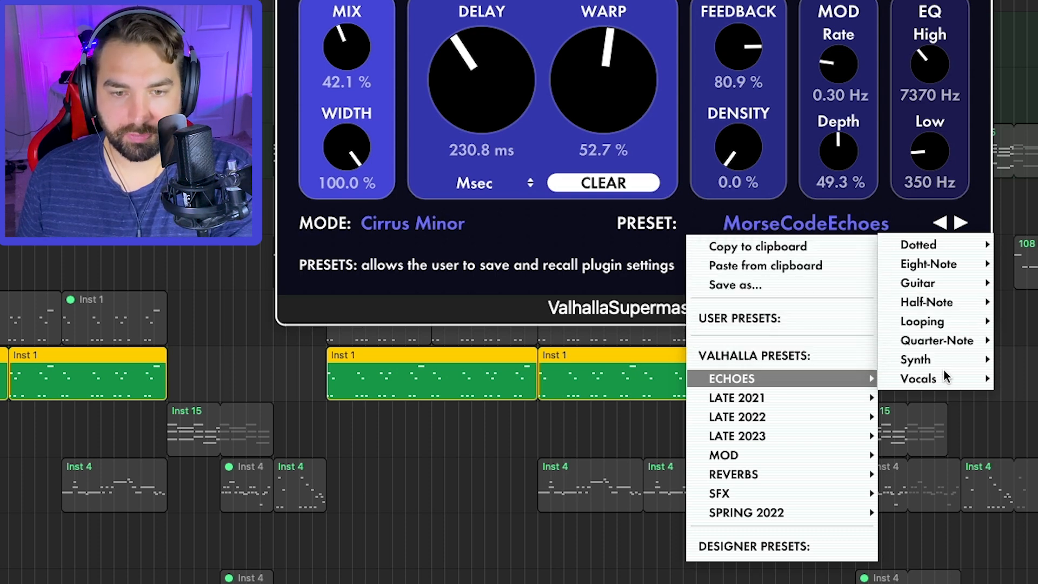
# Step: Look through the preset subfolders of the MOD, REVERBS and SFX categories, then leave the preset list
pyautogui.moveTo(784, 458)
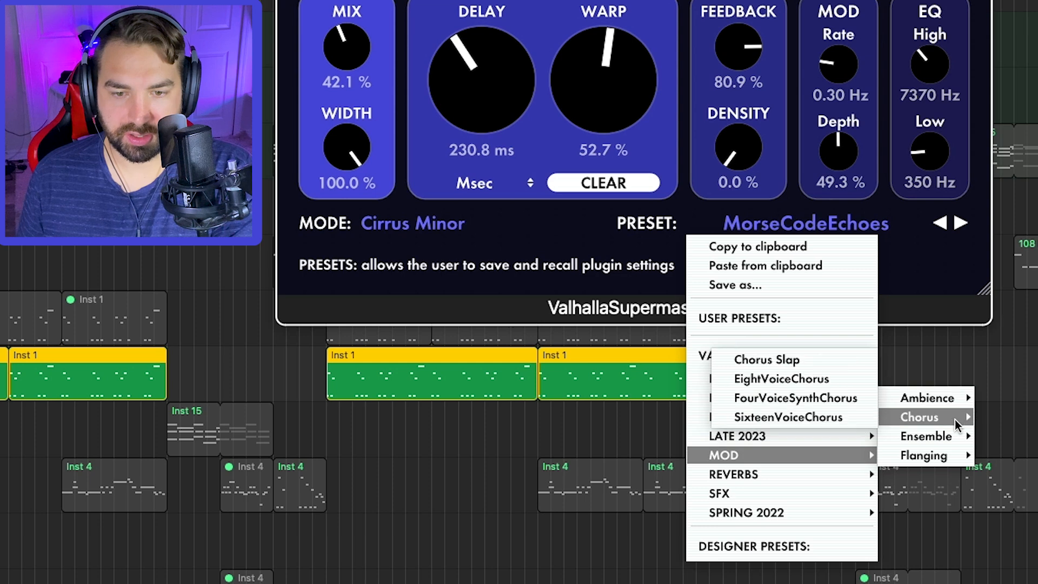
pyautogui.moveTo(955, 439)
pyautogui.moveTo(769, 476)
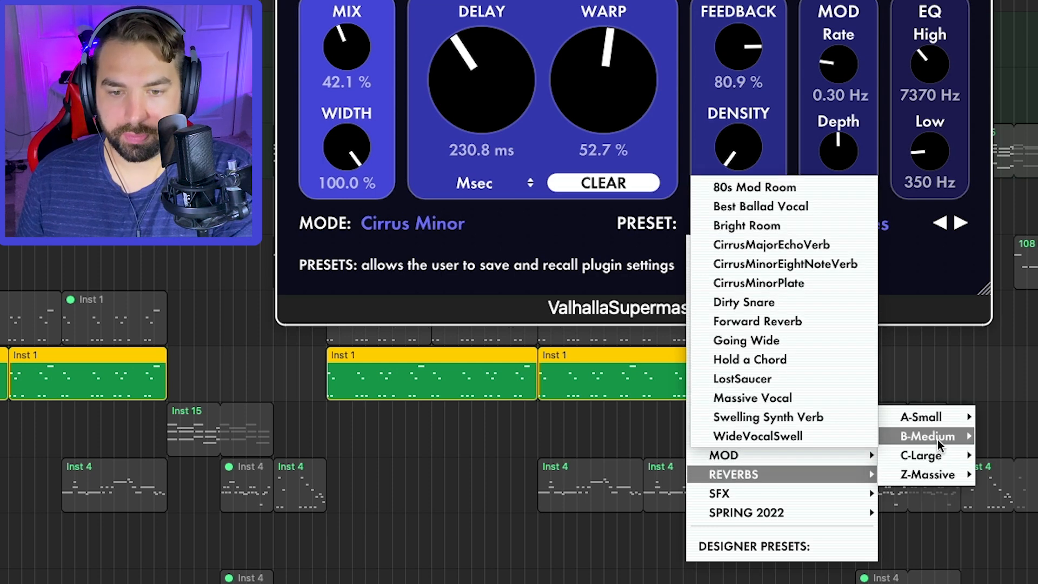
pyautogui.moveTo(939, 458)
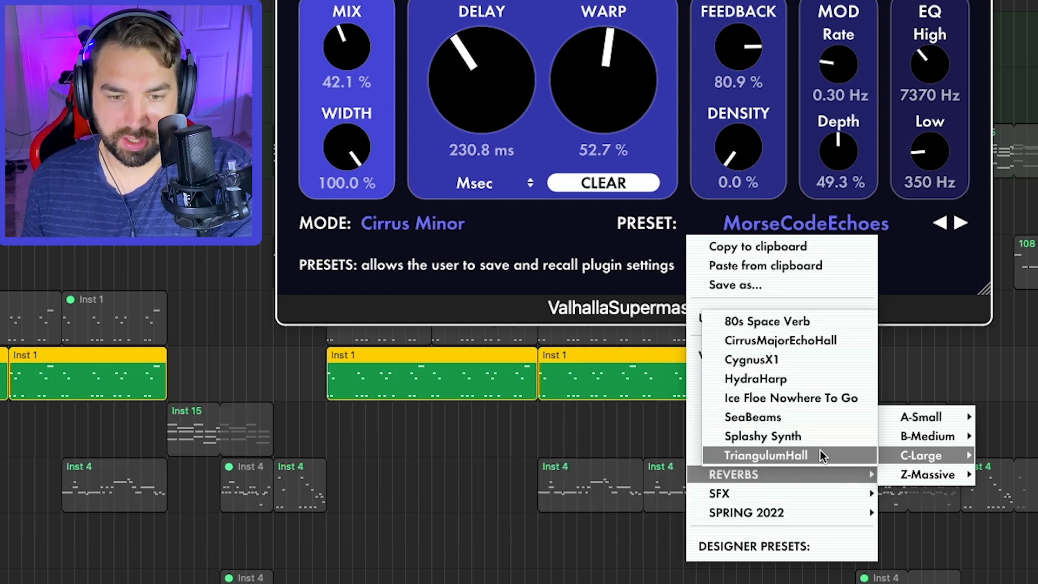
pyautogui.moveTo(696, 496)
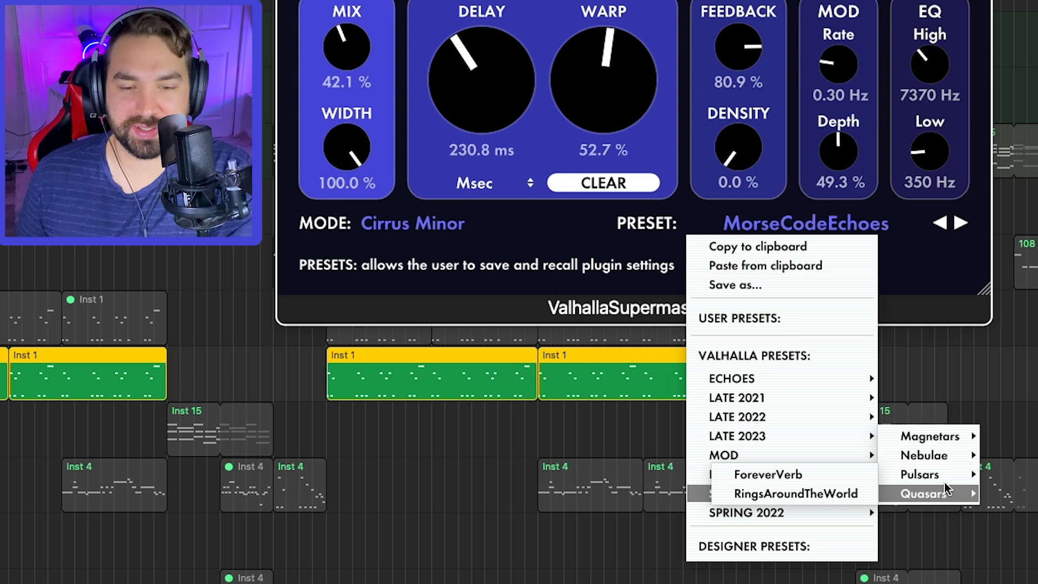
pyautogui.moveTo(796, 511)
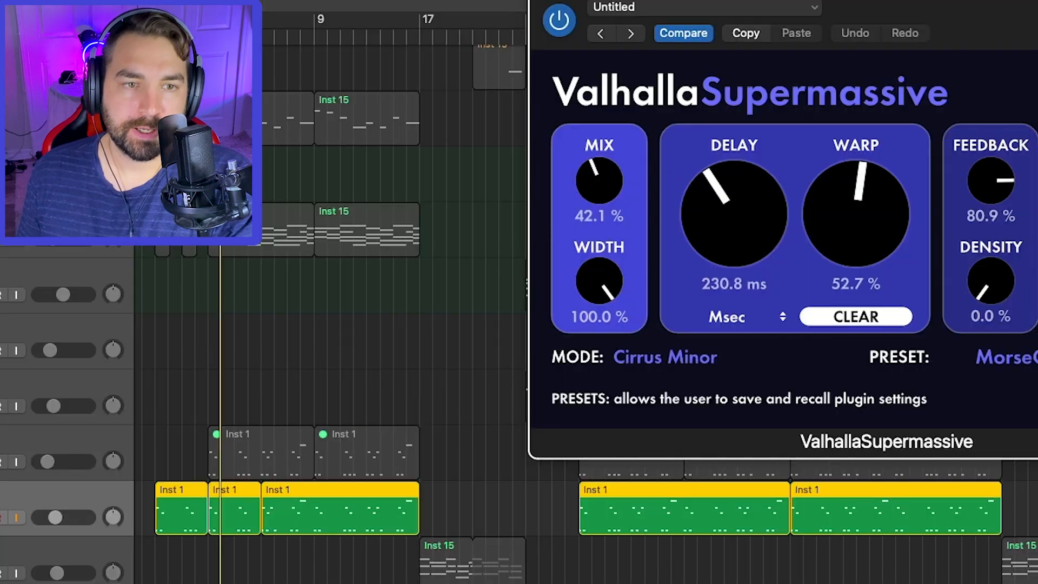
# Step: Switch to the Lead 1 track's ValhallaSupermassive plugin and cue playback at bar 9 with the Pluck solo turned off
pyautogui.moveTo(768, 2); pyautogui.dragTo(533, 8)
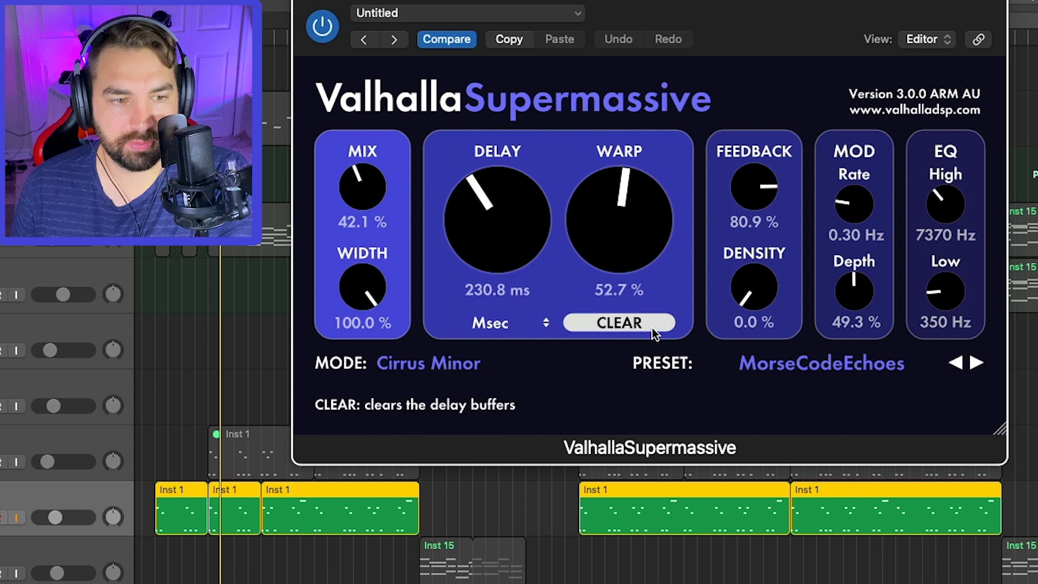
pyautogui.click(528, 324)
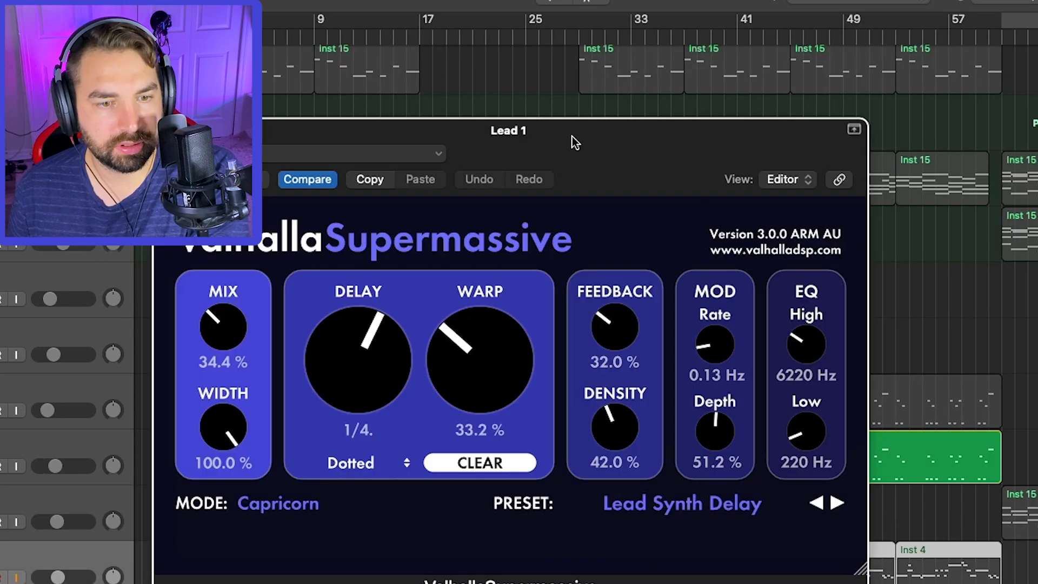
pyautogui.moveTo(572, 136); pyautogui.dragTo(802, 97)
pyautogui.click(1, 466)
pyautogui.click(689, 427)
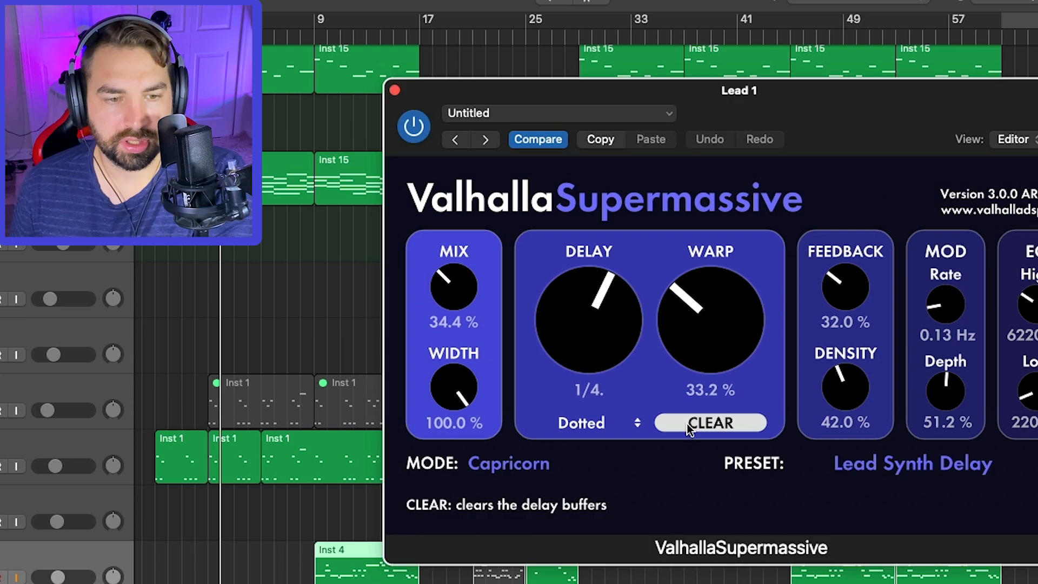
pyautogui.moveTo(896, 121); pyautogui.dragTo(966, 89)
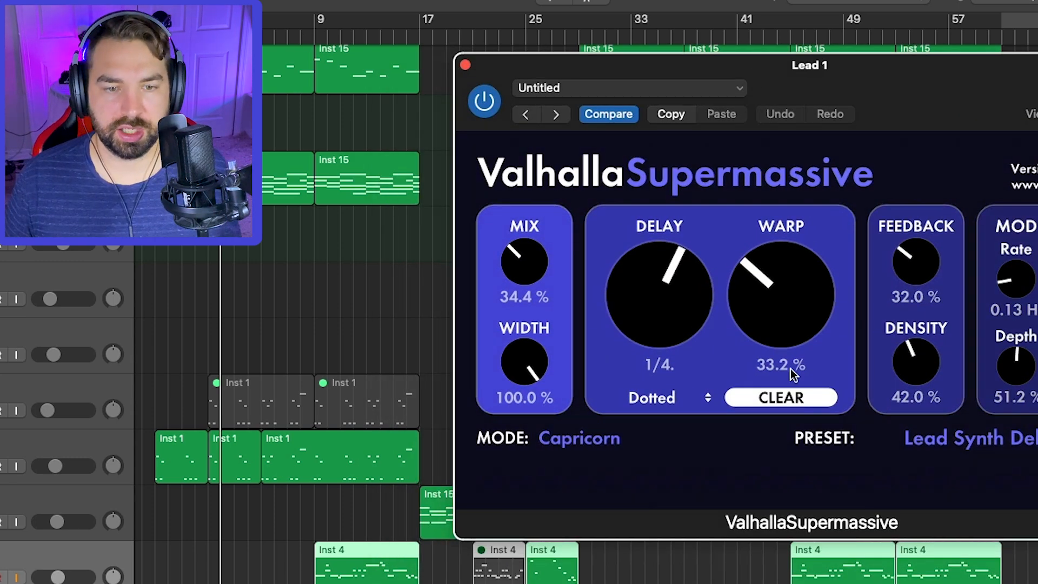
pyautogui.click(316, 29)
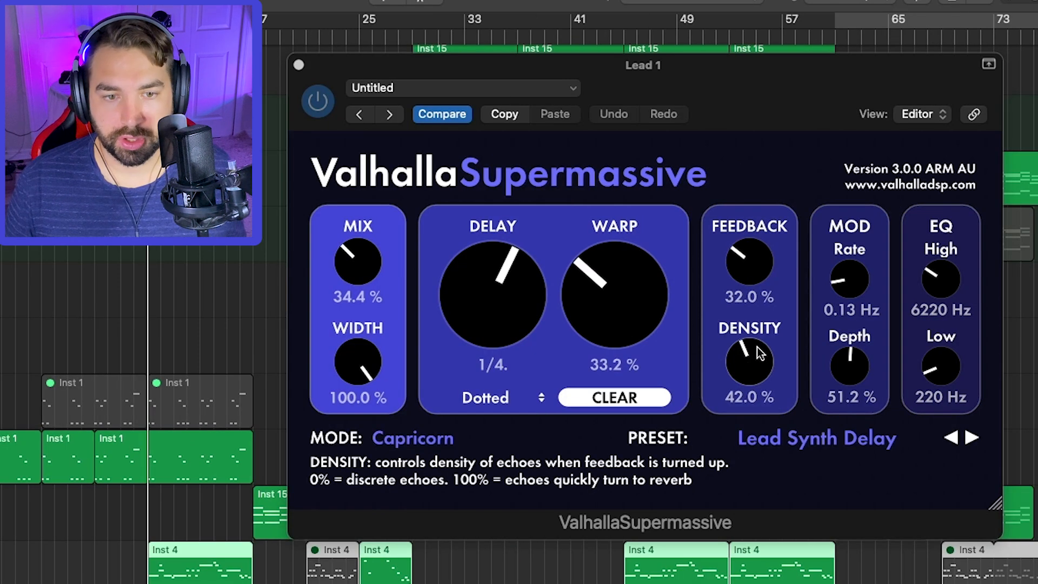
# Step: Solo the Lead 1 track and lower its delay's Density to 11.3 %
pyautogui.moveTo(756, 366); pyautogui.dragTo(741, 407)
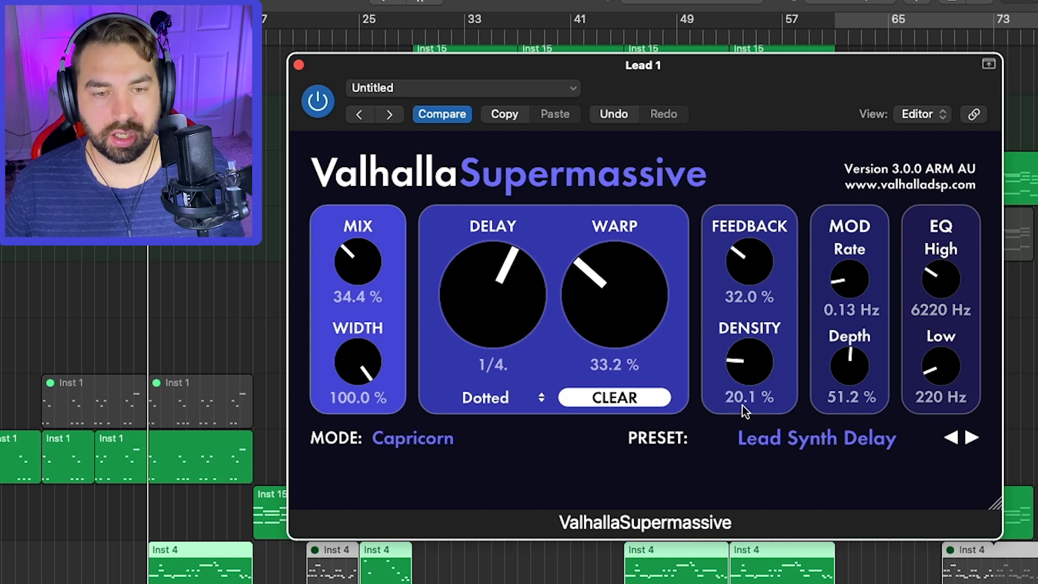
pyautogui.moveTo(753, 371); pyautogui.dragTo(752, 378)
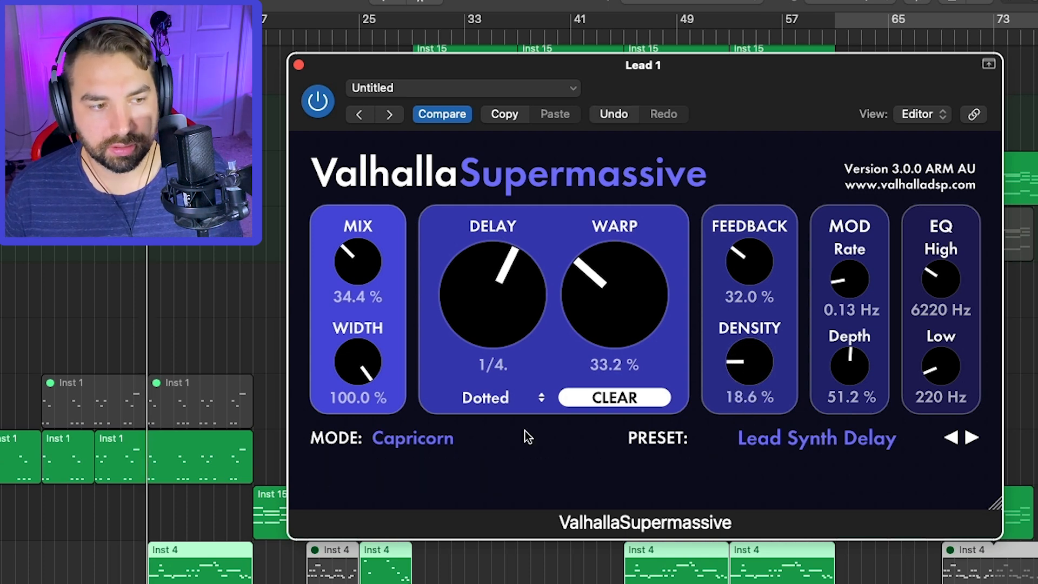
pyautogui.click(102, 488)
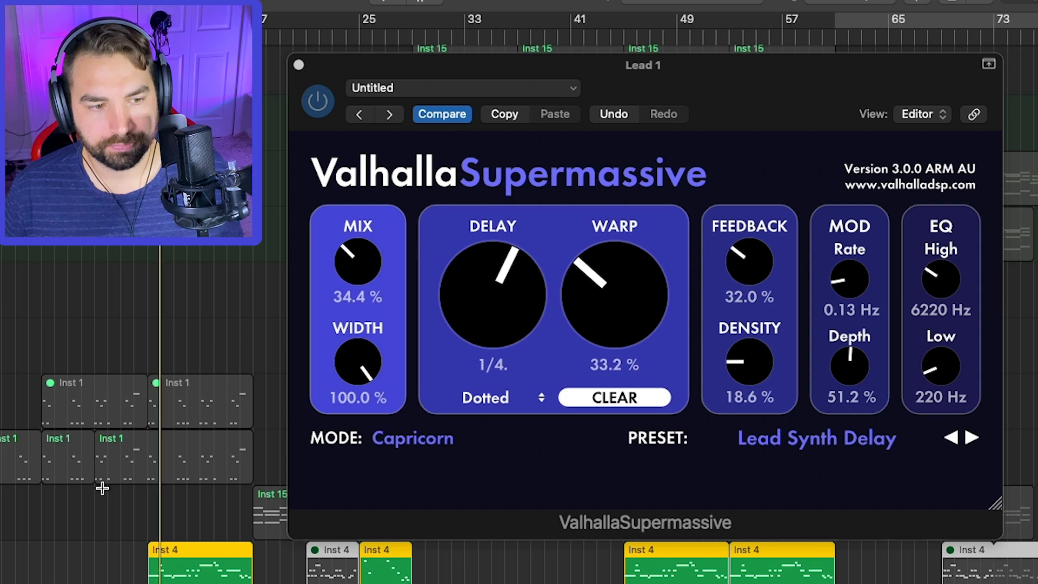
pyautogui.moveTo(753, 361); pyautogui.dragTo(762, 371)
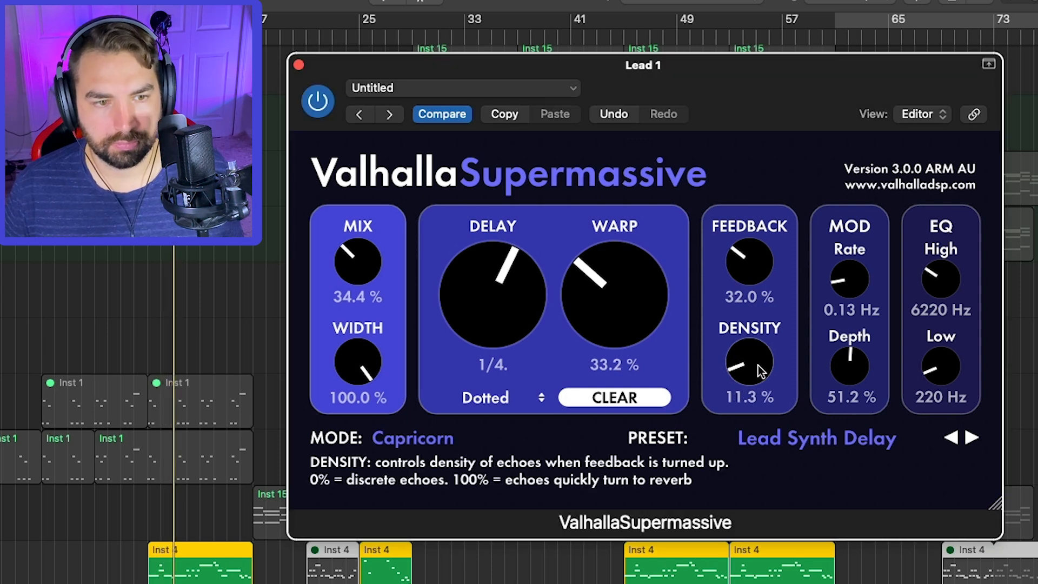
# Step: Audition Lead 1 with Mix at 63.3 % and Density at 83.0 %, then settle on Density 24.3 % and Mix 35.8 %
pyautogui.moveTo(360, 262); pyautogui.dragTo(394, 213)
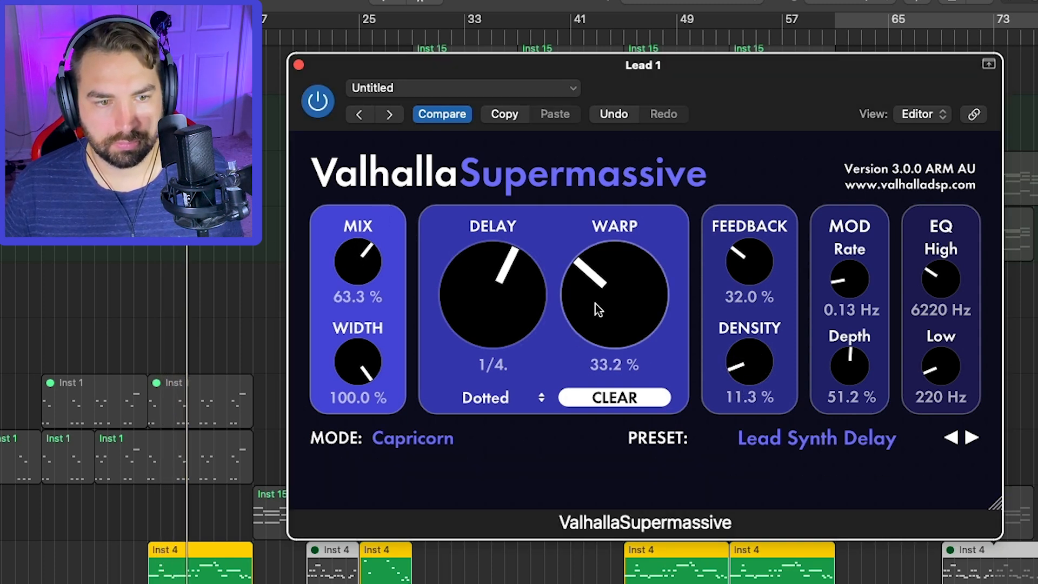
pyautogui.moveTo(767, 352); pyautogui.dragTo(744, 210)
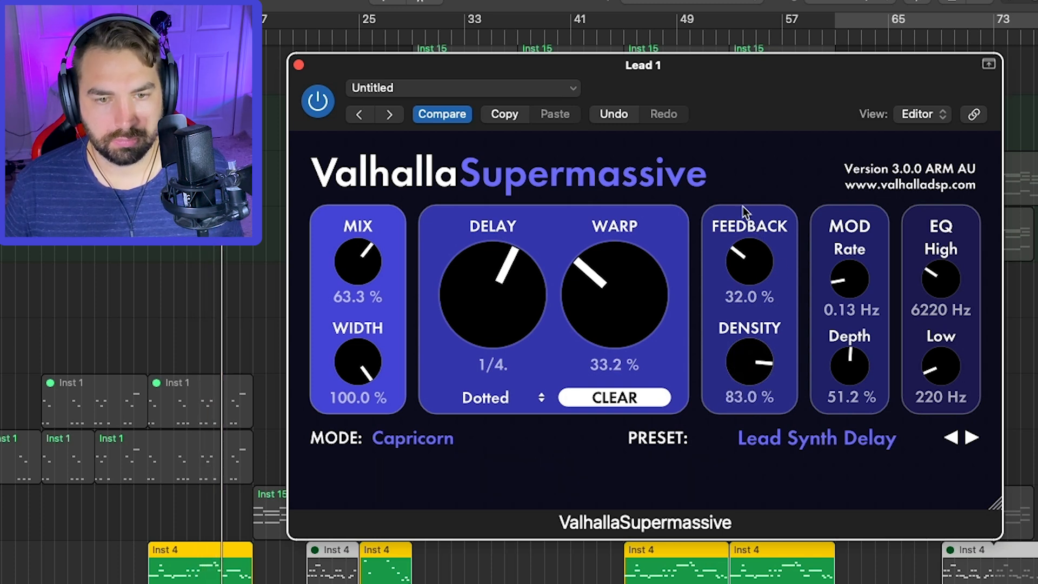
pyautogui.moveTo(770, 339); pyautogui.dragTo(774, 481)
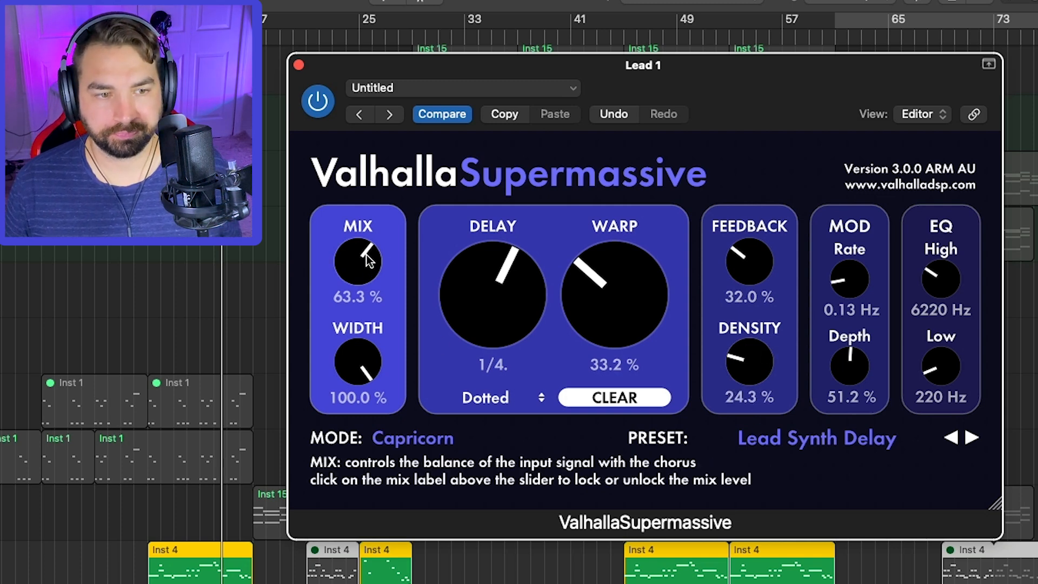
pyautogui.moveTo(363, 292); pyautogui.dragTo(471, 324)
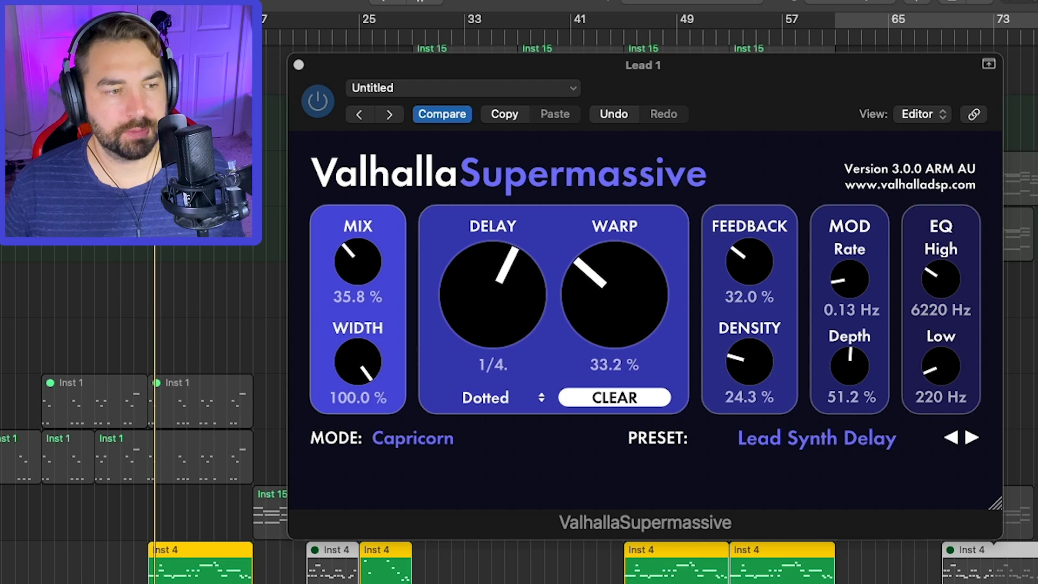
# Step: Solo the Pluck track in place of Lead 1 and turn its bypassed ValhallaSupermassive effect back on
pyautogui.press('Up')
pyautogui.press('Up')
pyautogui.press('s')
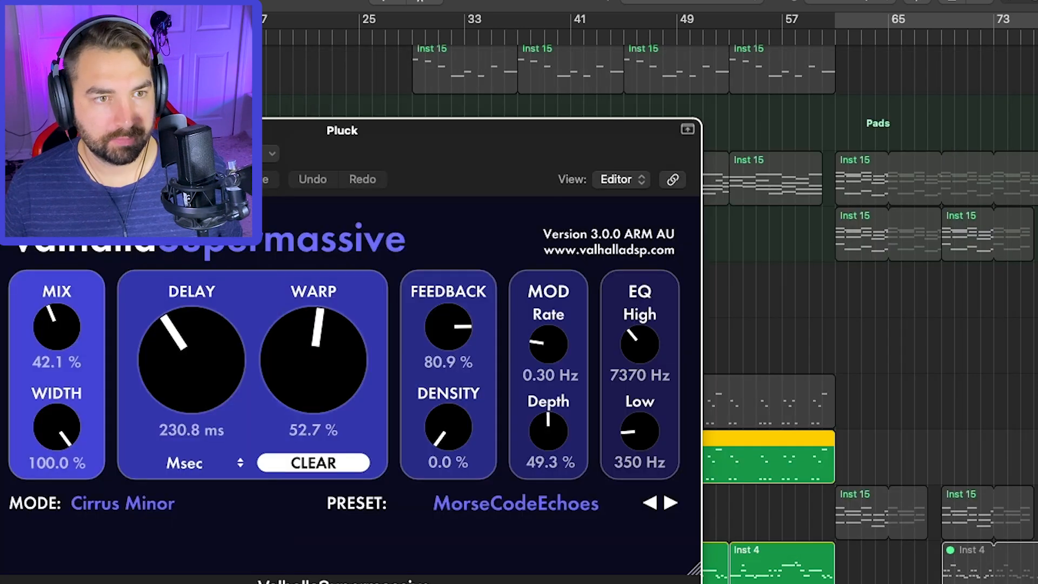
pyautogui.moveTo(253, 134); pyautogui.dragTo(636, 159)
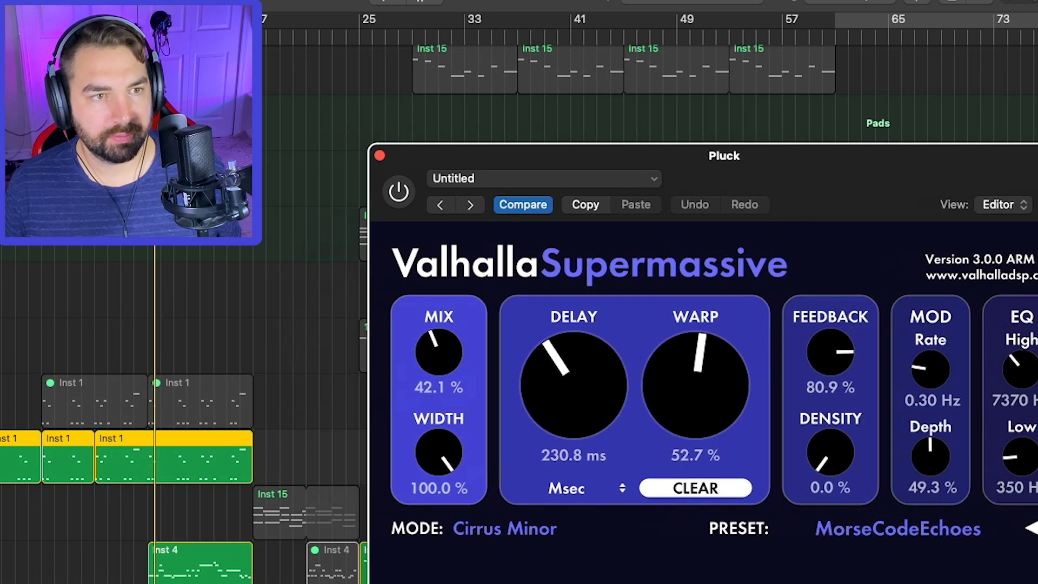
pyautogui.moveTo(148, 19); pyautogui.dragTo(254, 20)
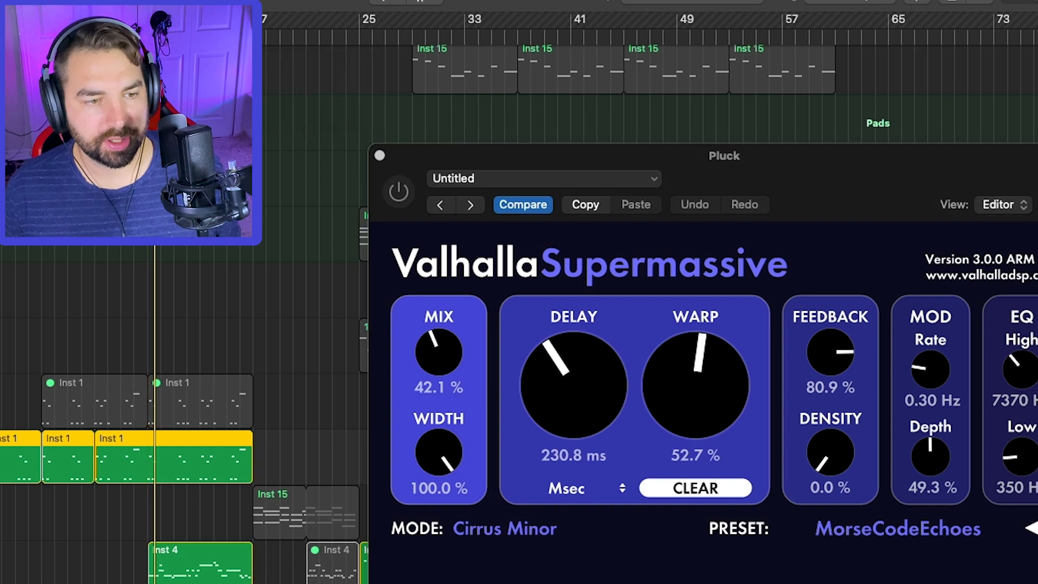
pyautogui.press('s')
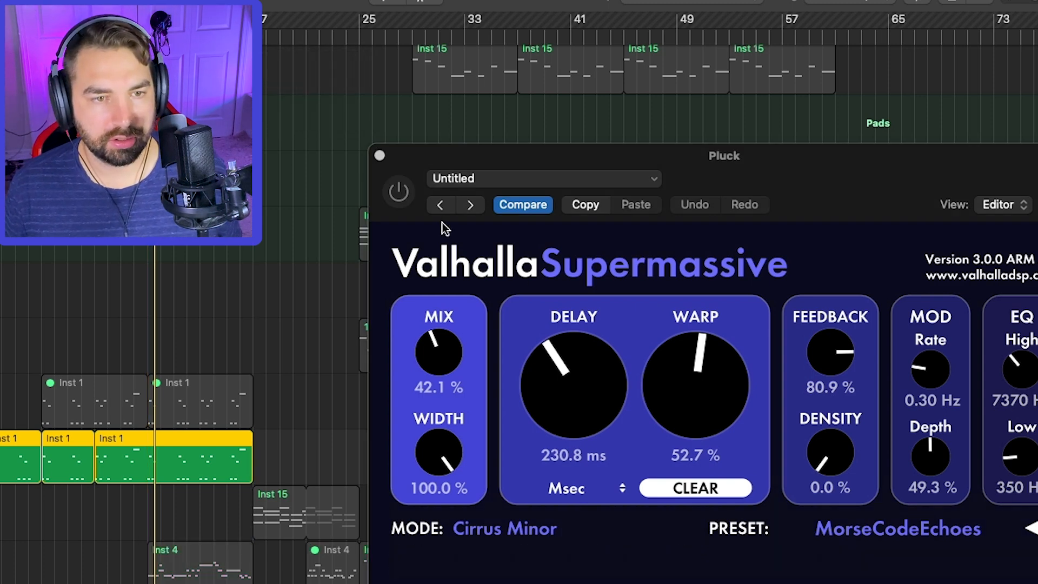
pyautogui.click(399, 192)
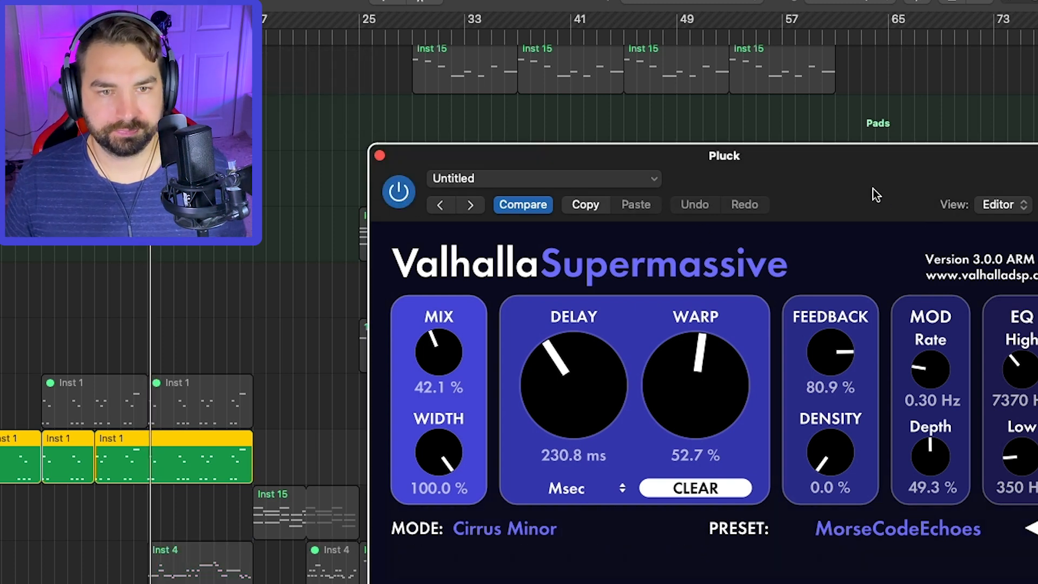
pyautogui.moveTo(874, 194); pyautogui.dragTo(826, 166)
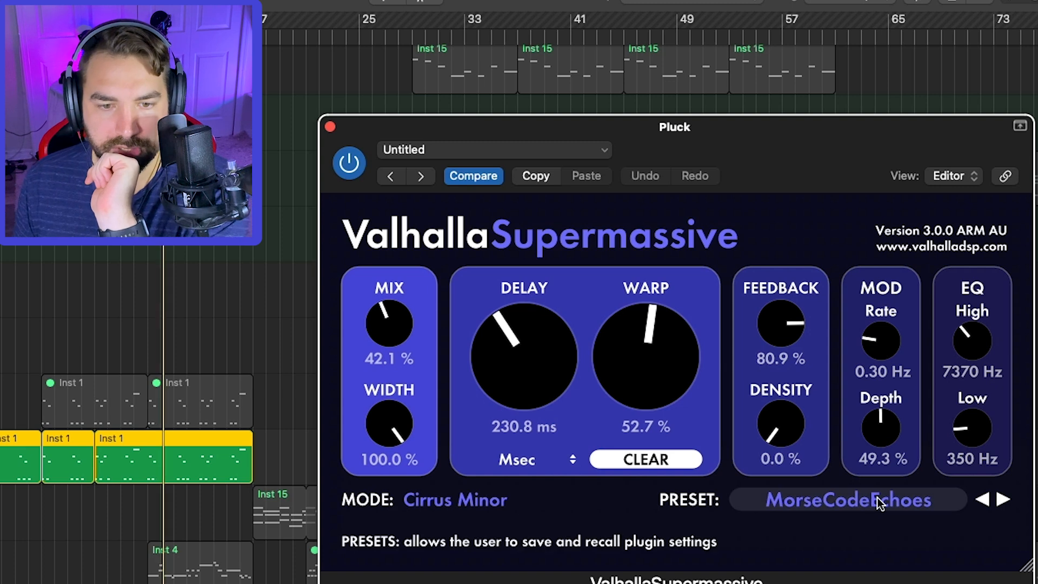
# Step: Load the Carousel preset from the dotted echoes on the Pluck track and move the playhead back to replay the Pluck part
pyautogui.click(860, 500)
pyautogui.moveTo(859, 302)
pyautogui.moveTo(984, 303)
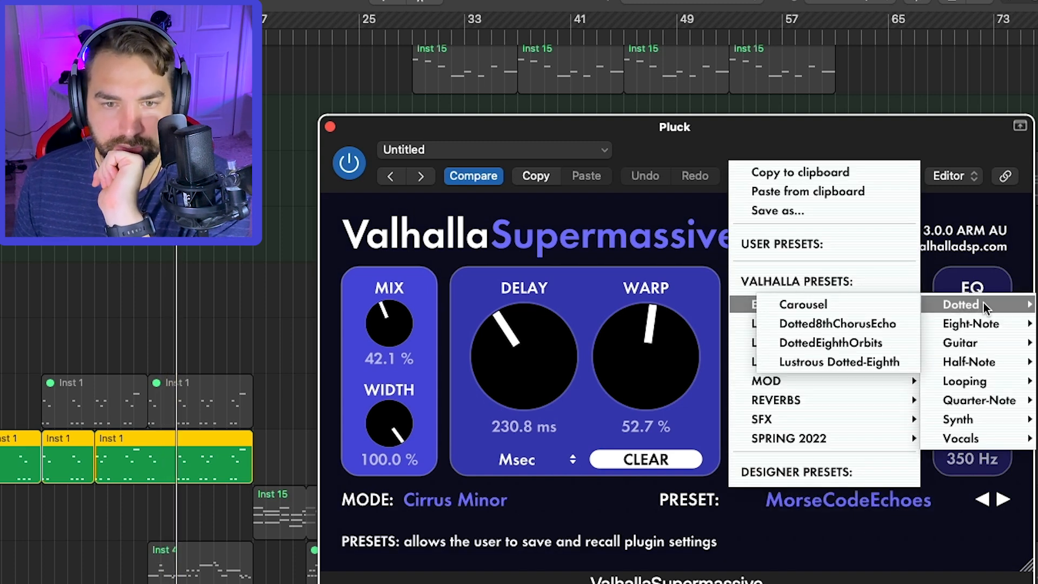
pyautogui.click(871, 304)
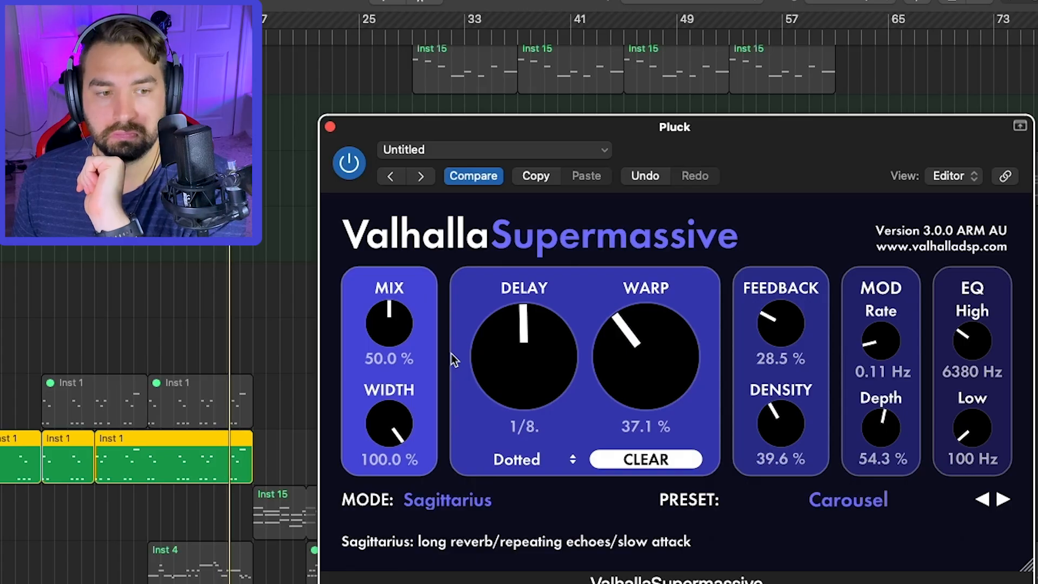
pyautogui.click(219, 21)
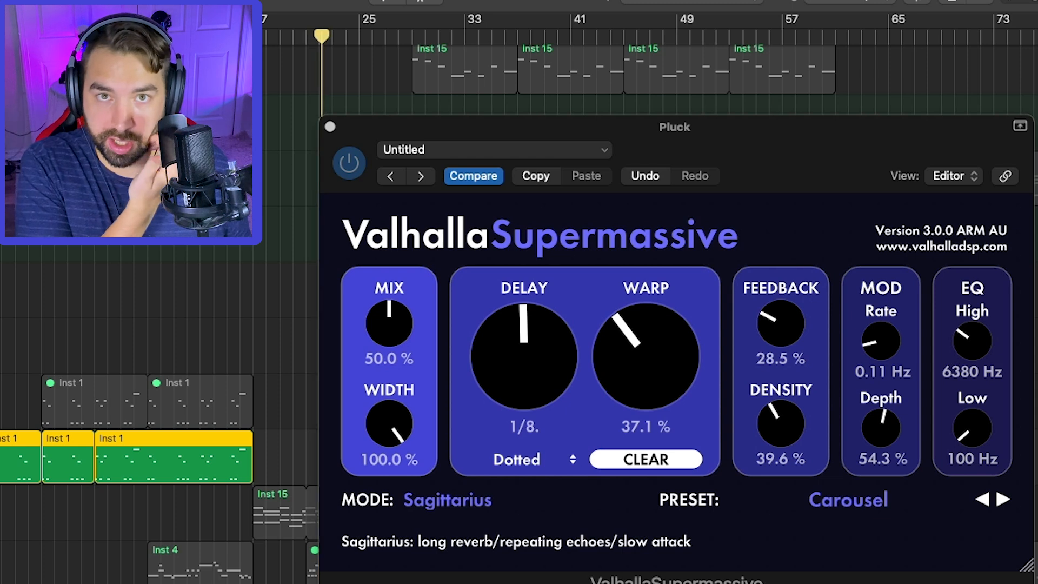
pyautogui.moveTo(227, 35); pyautogui.dragTo(200, 36)
pyautogui.press(',')
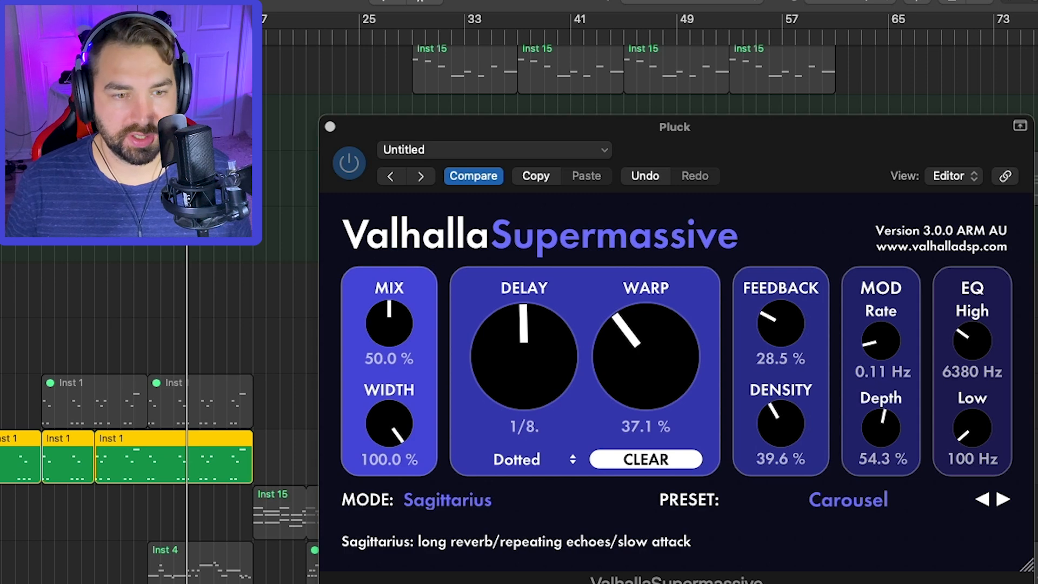
# Step: Load the Dotted8thChorusEcho preset on the Pluck track and lower its Mix to 49.8 %
pyautogui.press(',')
pyautogui.moveTo(794, 153); pyautogui.dragTo(799, 116)
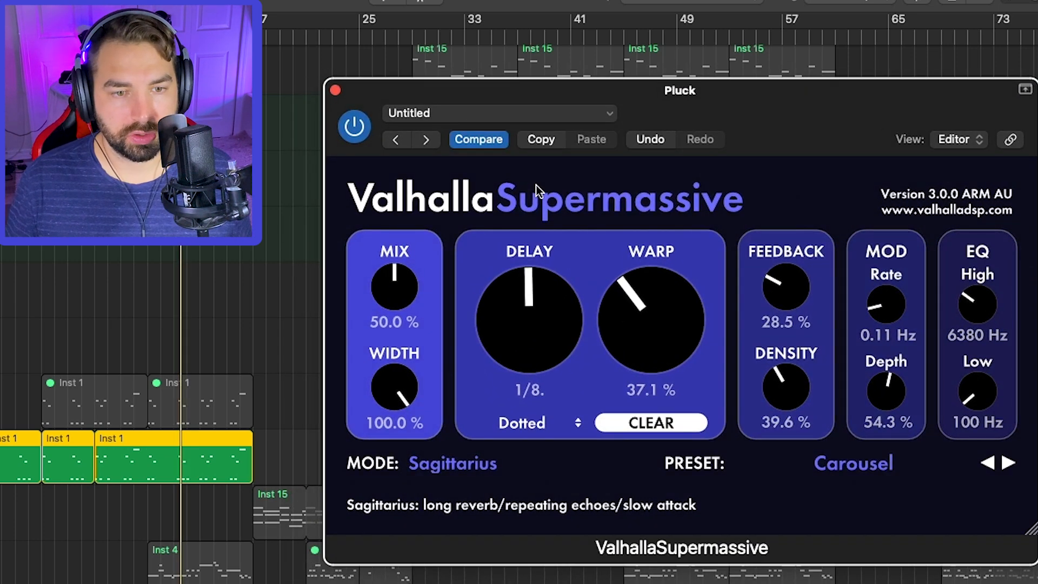
pyautogui.click(1007, 463)
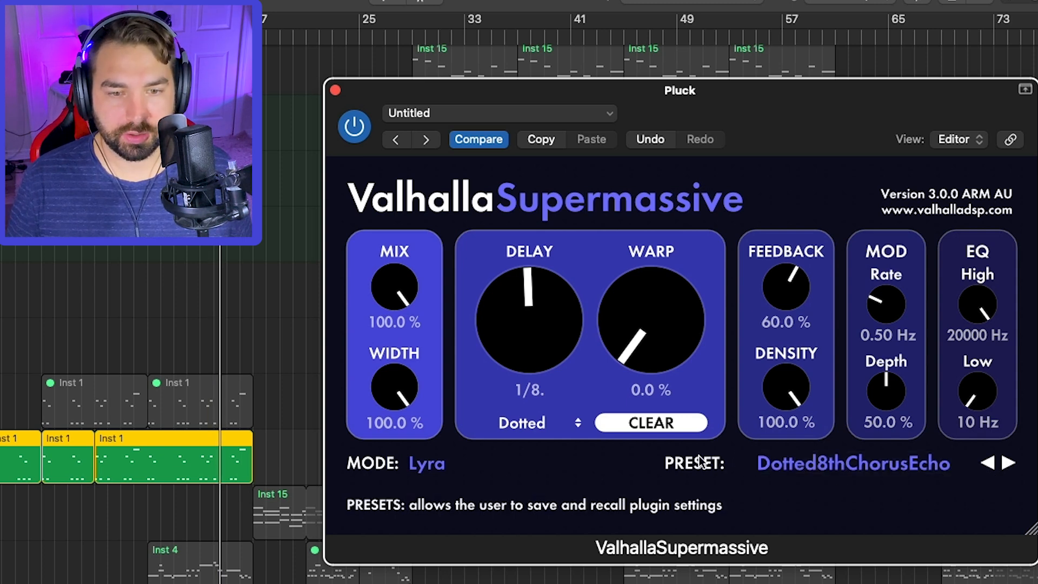
pyautogui.moveTo(803, 100); pyautogui.dragTo(794, 75)
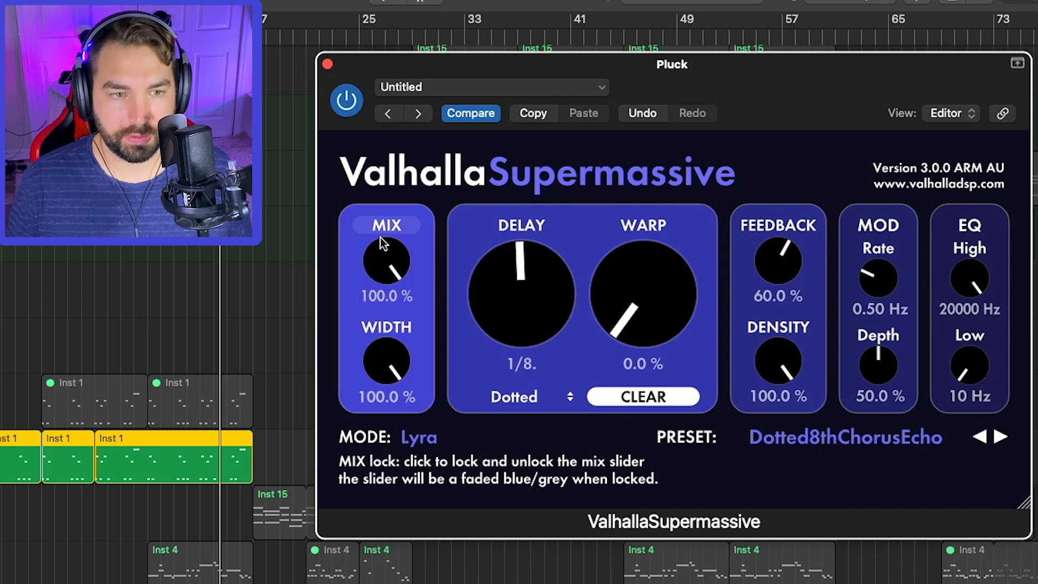
pyautogui.moveTo(399, 255); pyautogui.dragTo(409, 361)
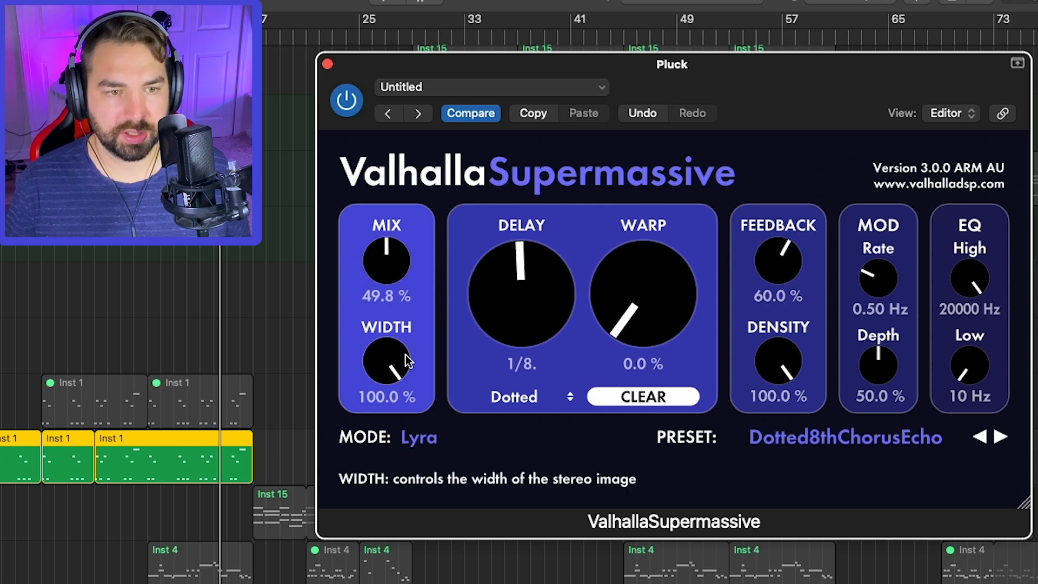
# Step: Audition the DottedEighthOrbits preset and the ones after it, then load Reverse Eighth-Note from the synth echoes
pyautogui.click(1001, 437)
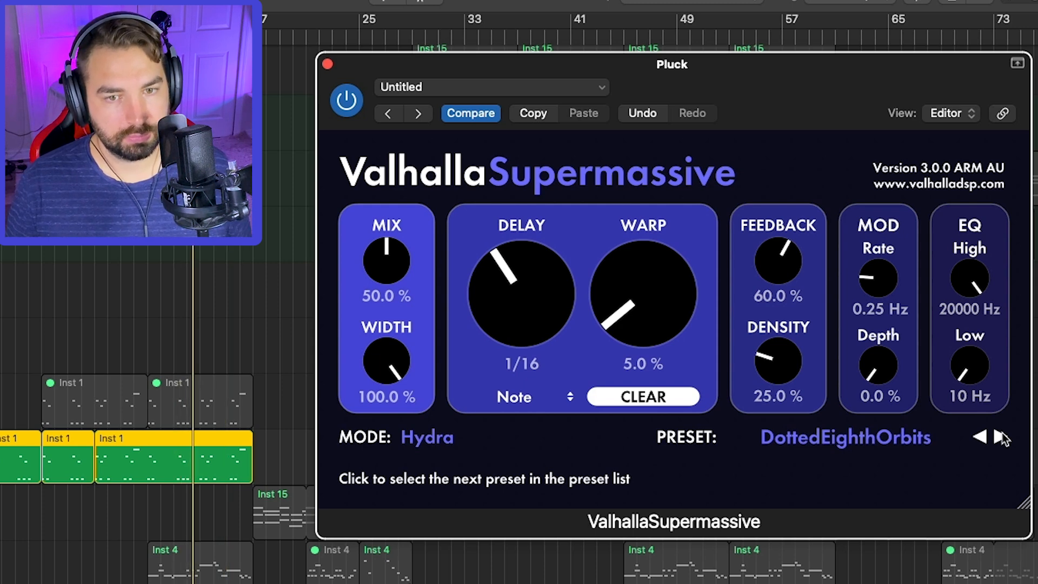
pyautogui.moveTo(401, 266); pyautogui.dragTo(409, 245)
pyautogui.click(1001, 436)
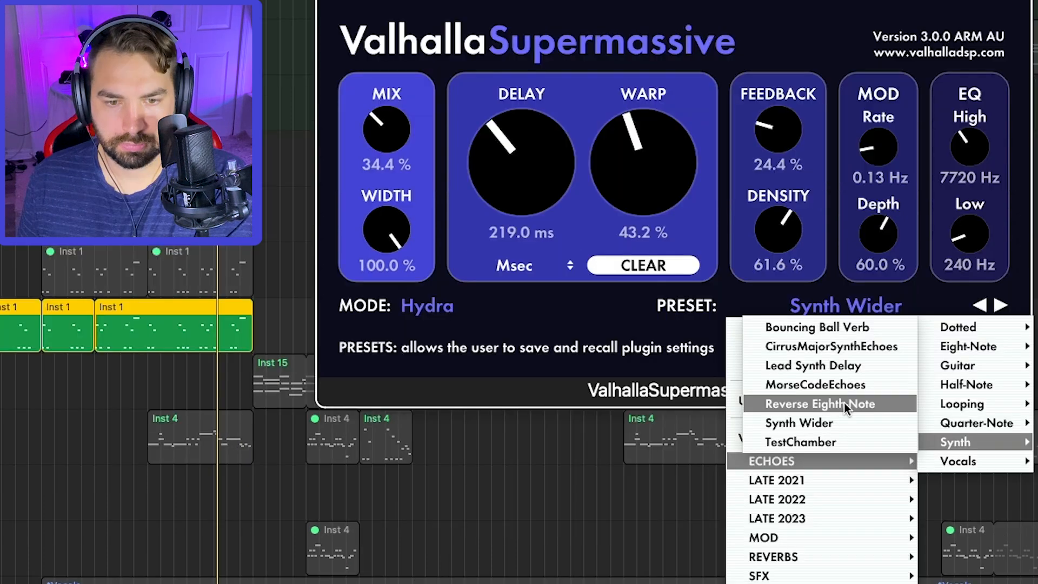
pyautogui.click(845, 402)
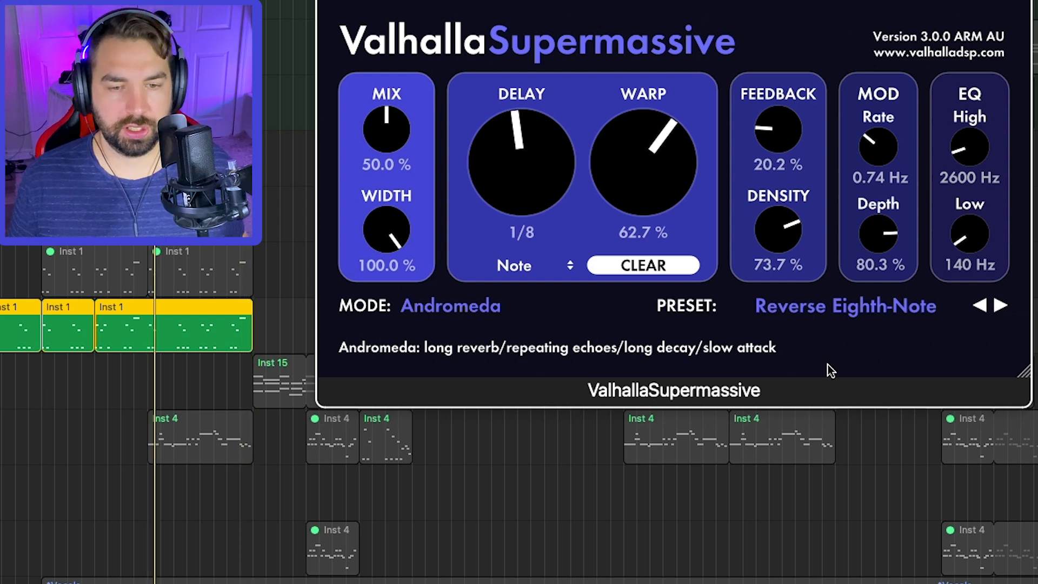
# Step: Audition presets from the small reverbs on the Pluck part, settling on Reverb2000 with Mix at 50.3 %
pyautogui.click(848, 305)
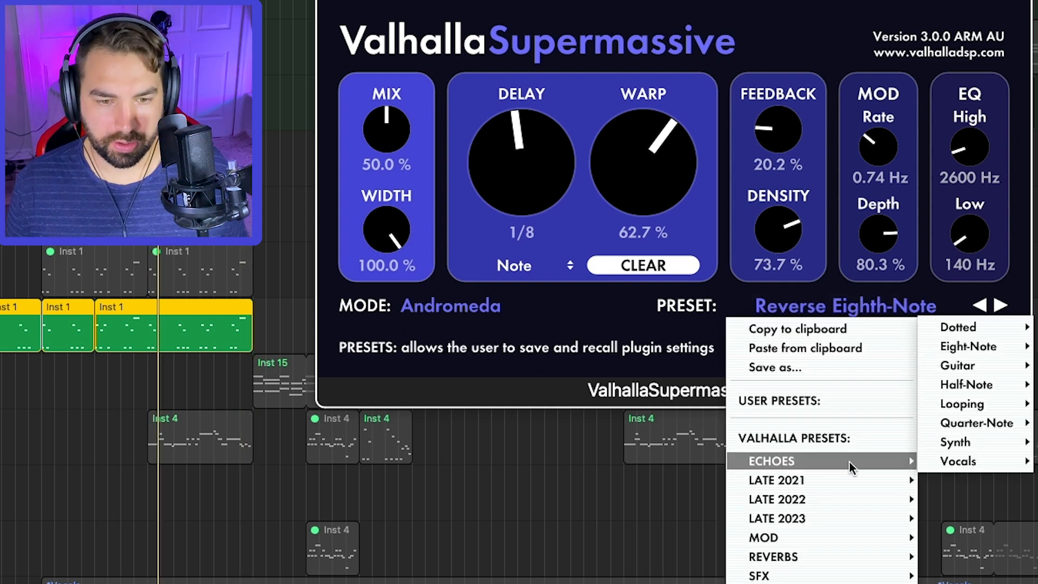
pyautogui.moveTo(878, 537)
pyautogui.moveTo(988, 478)
pyautogui.moveTo(823, 555)
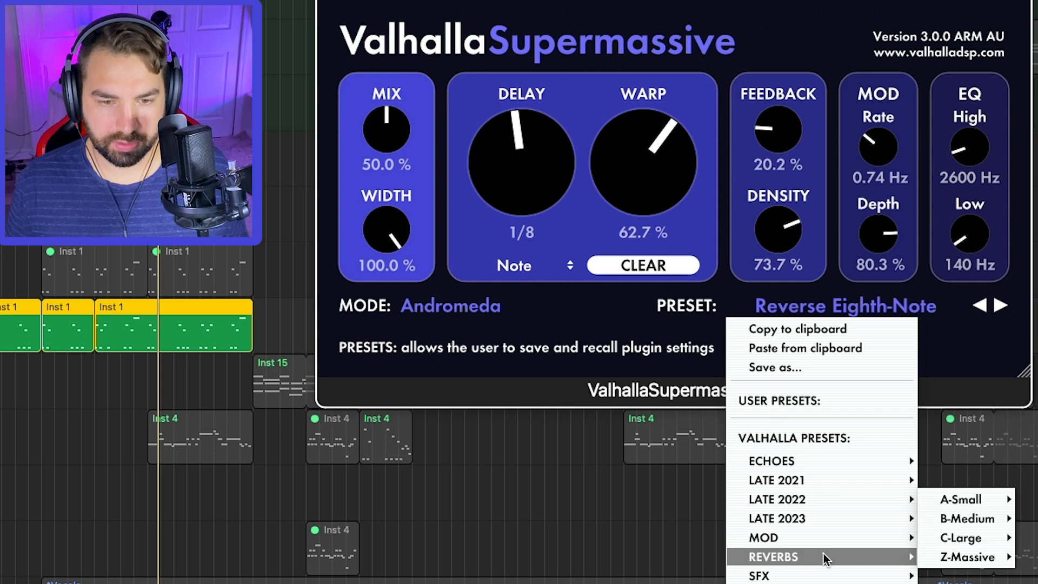
pyautogui.moveTo(973, 499)
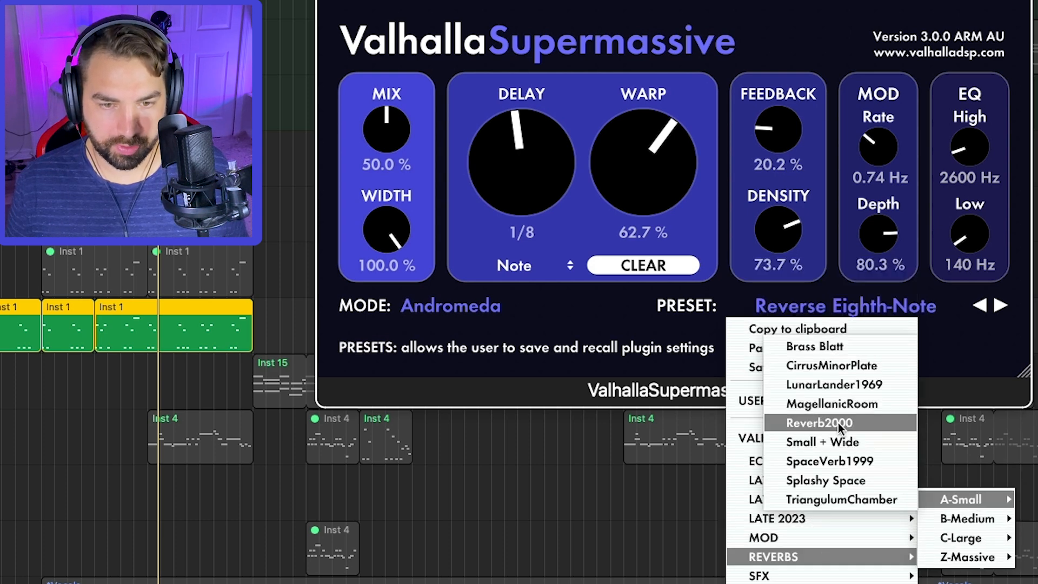
pyautogui.click(857, 385)
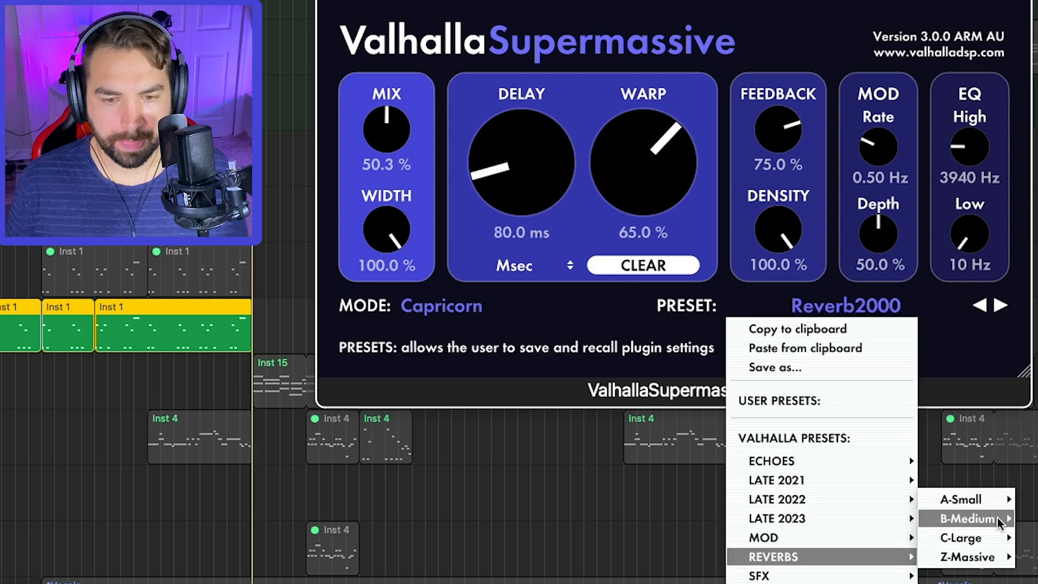
# Step: Audition the medium reverbs 80s Mod Room, Best Ballad Vocal, Bright Room and CirrusMajorEchoVerb in turn
pyautogui.moveTo(998, 517)
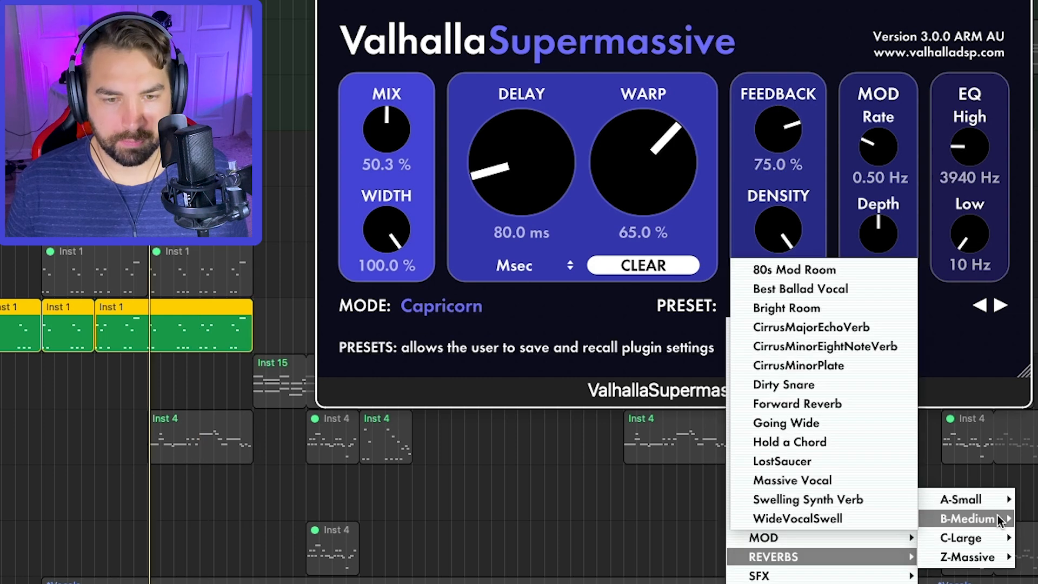
pyautogui.click(839, 273)
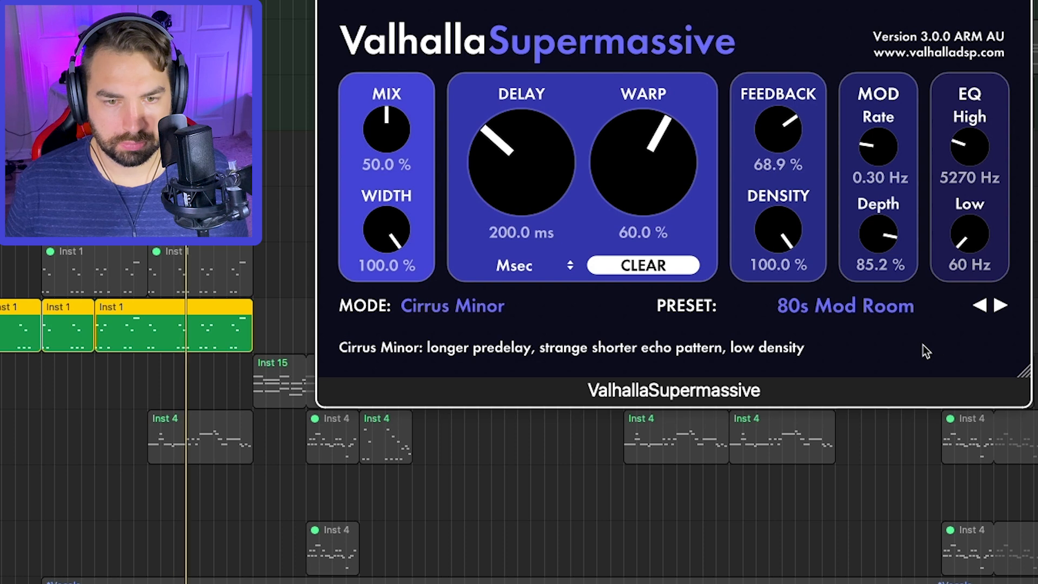
pyautogui.click(1002, 307)
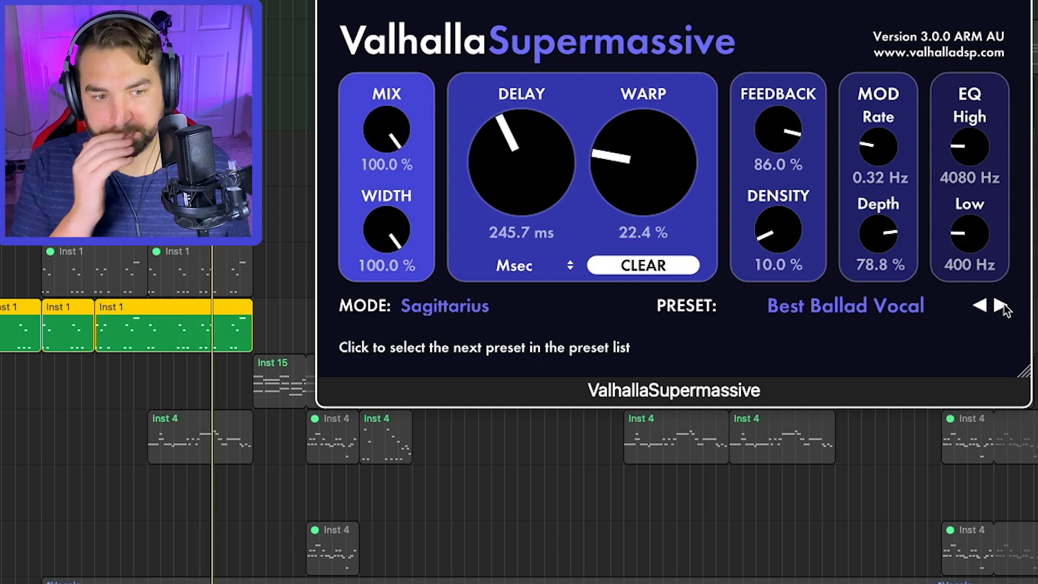
pyautogui.click(1001, 305)
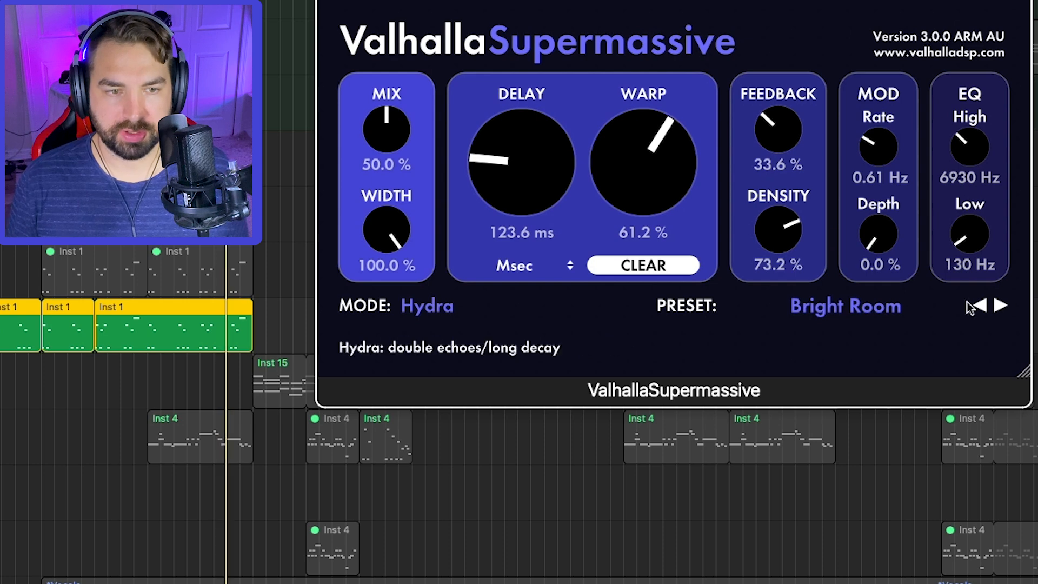
pyautogui.click(1000, 306)
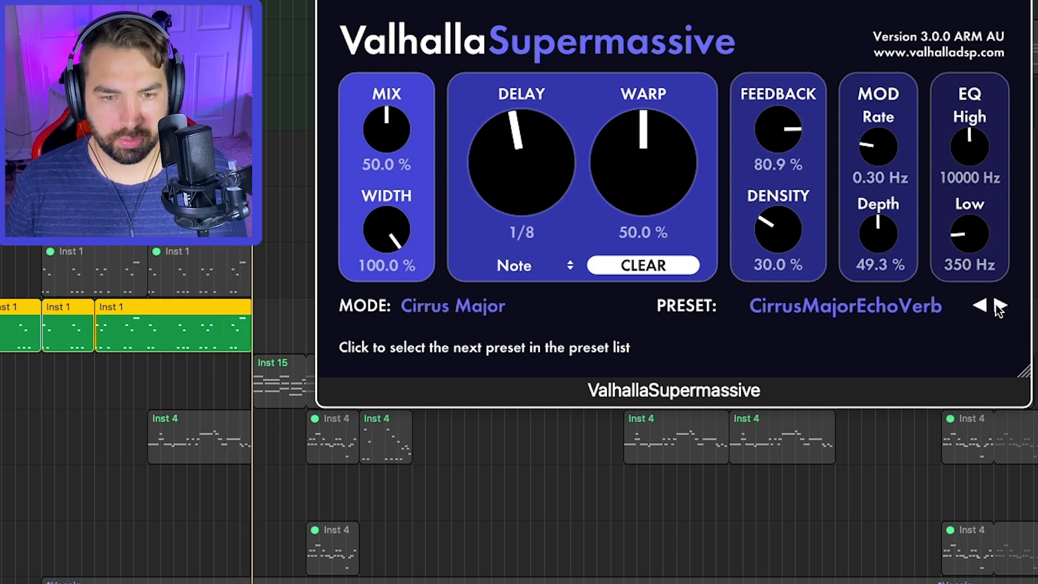
# Step: Load the 80s Space Verb preset from the large reverbs and lower its Mix to 31.1 %
pyautogui.click(850, 306)
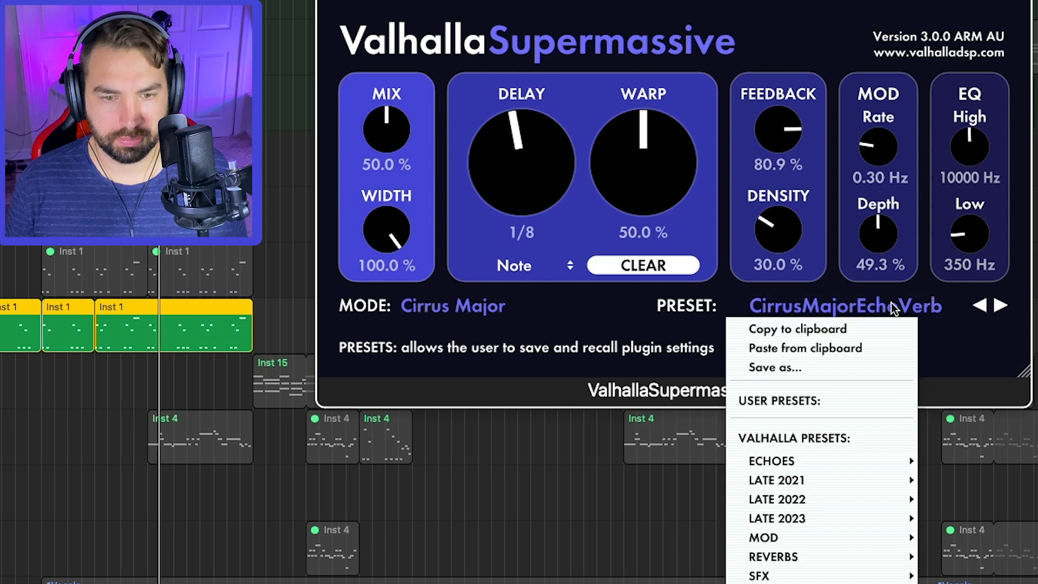
pyautogui.moveTo(845, 538)
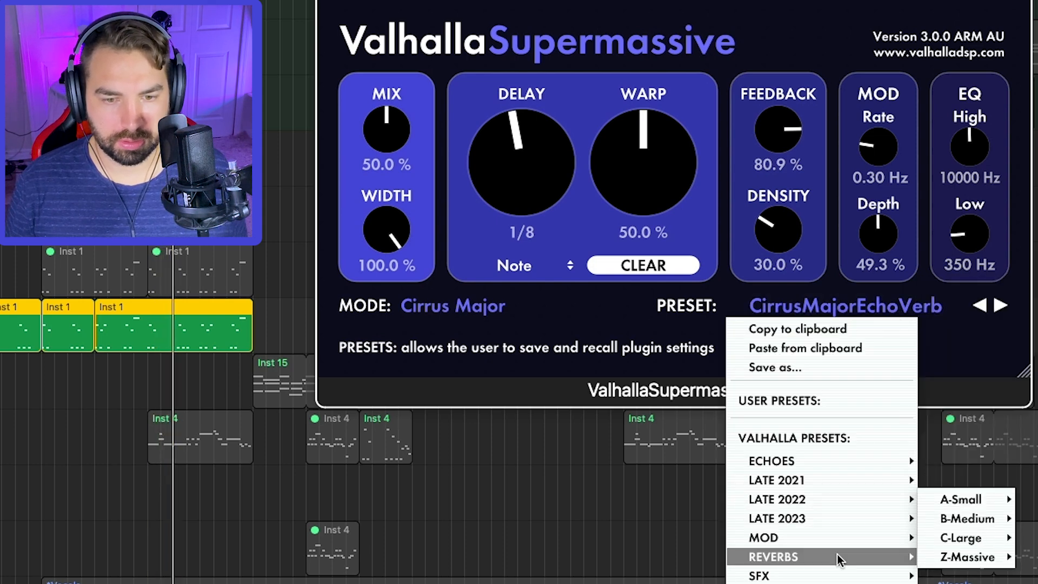
pyautogui.moveTo(965, 540)
pyautogui.click(849, 406)
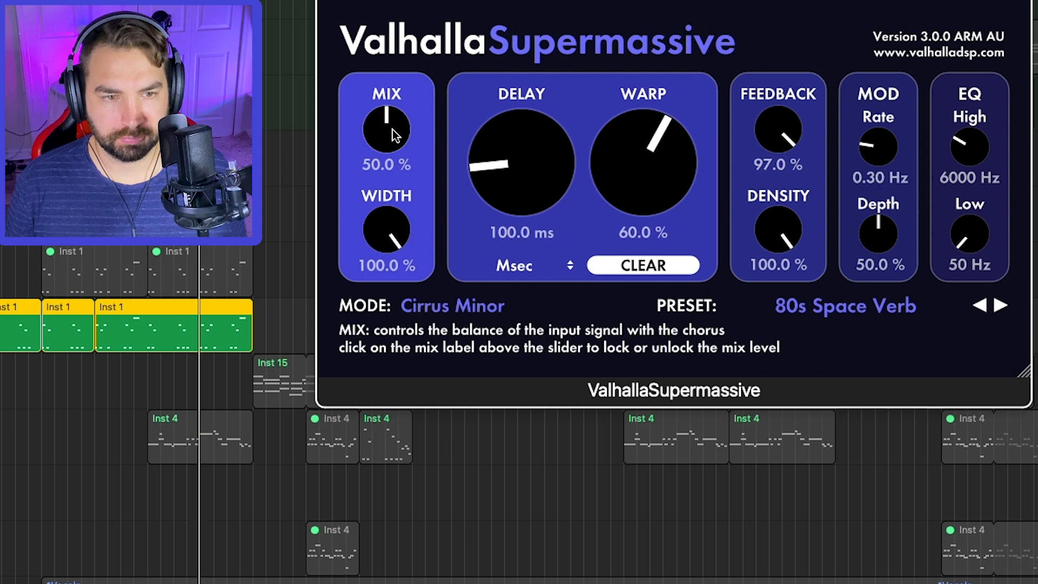
pyautogui.moveTo(394, 134); pyautogui.dragTo(389, 182)
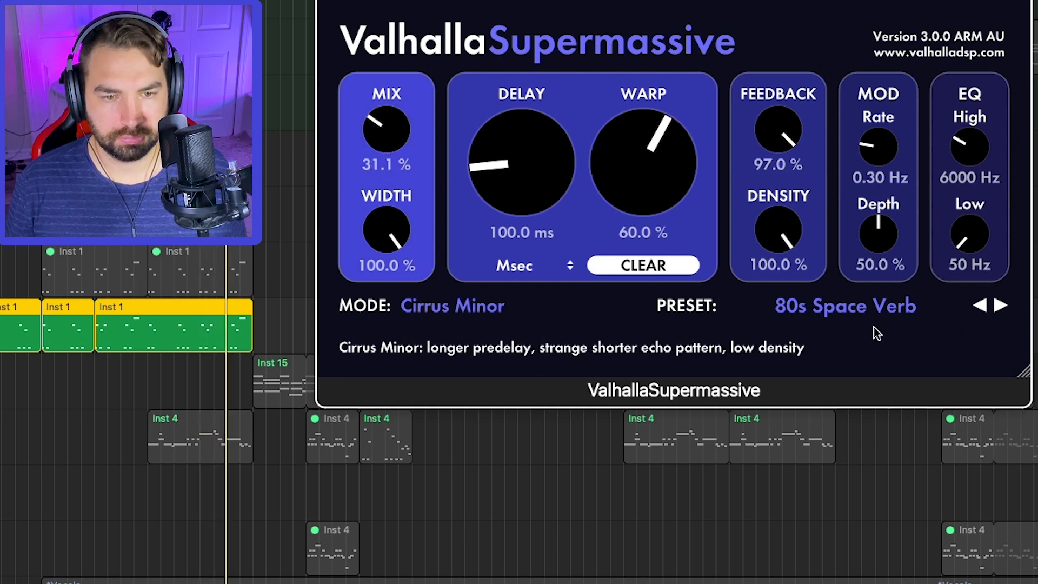
# Step: Load the BensonArizona preset from the massive reverbs and compare different Mix levels, including 0.0 % and 12.5 %
pyautogui.click(866, 311)
pyautogui.moveTo(985, 557)
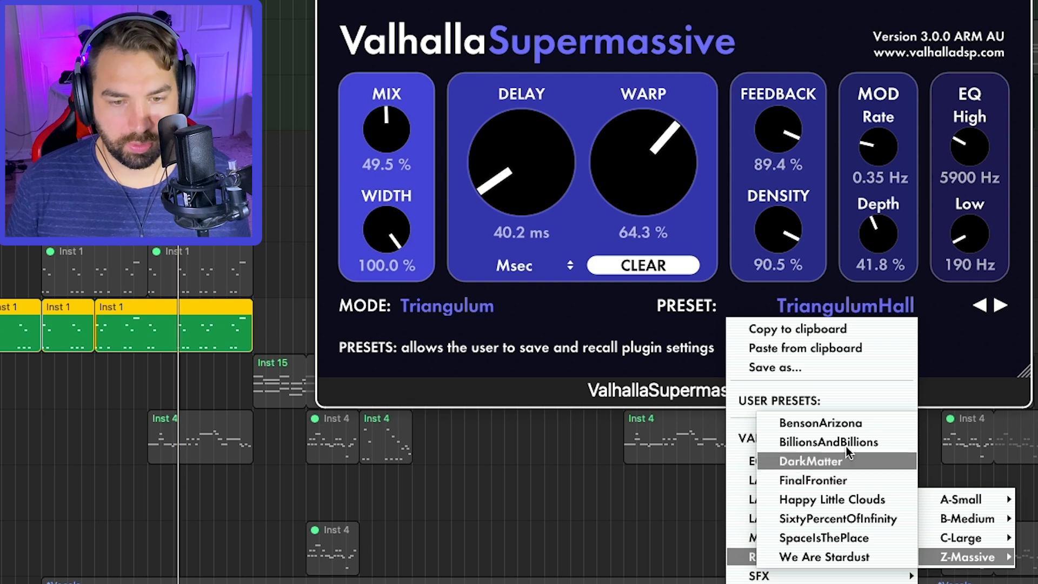
pyautogui.click(854, 425)
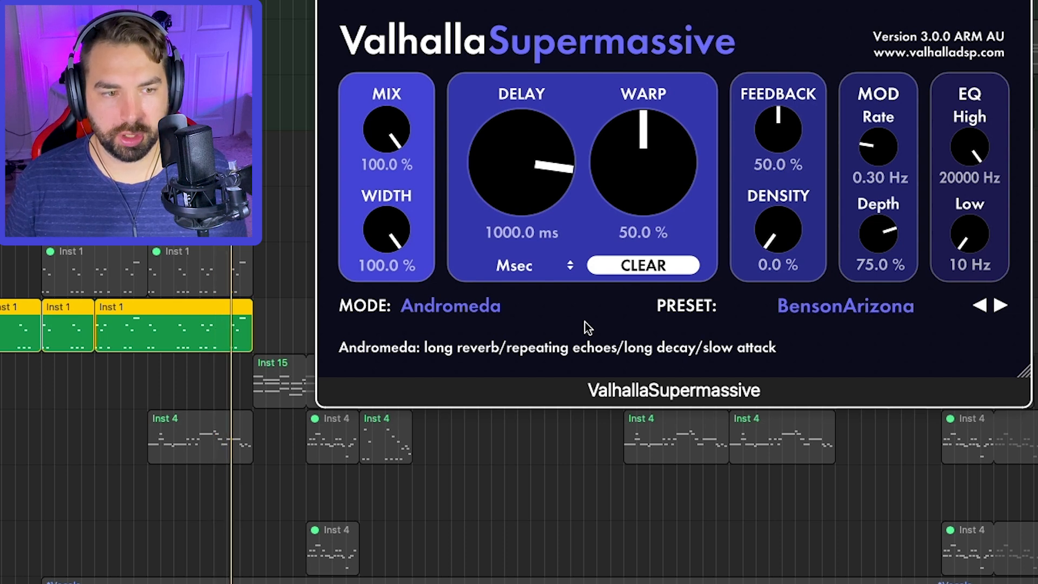
pyautogui.moveTo(400, 127); pyautogui.dragTo(518, 409)
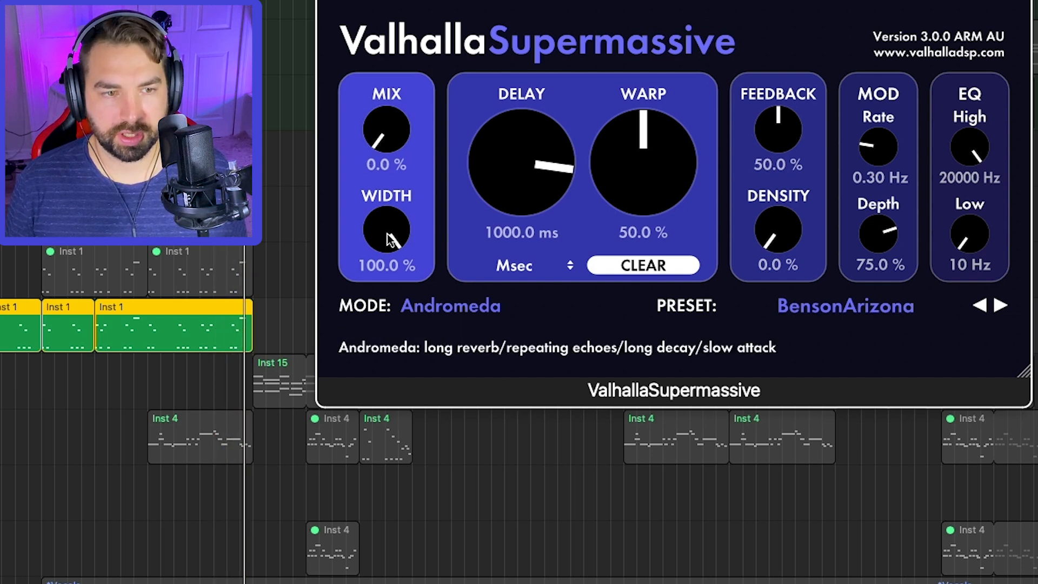
pyautogui.moveTo(398, 136); pyautogui.dragTo(398, 127)
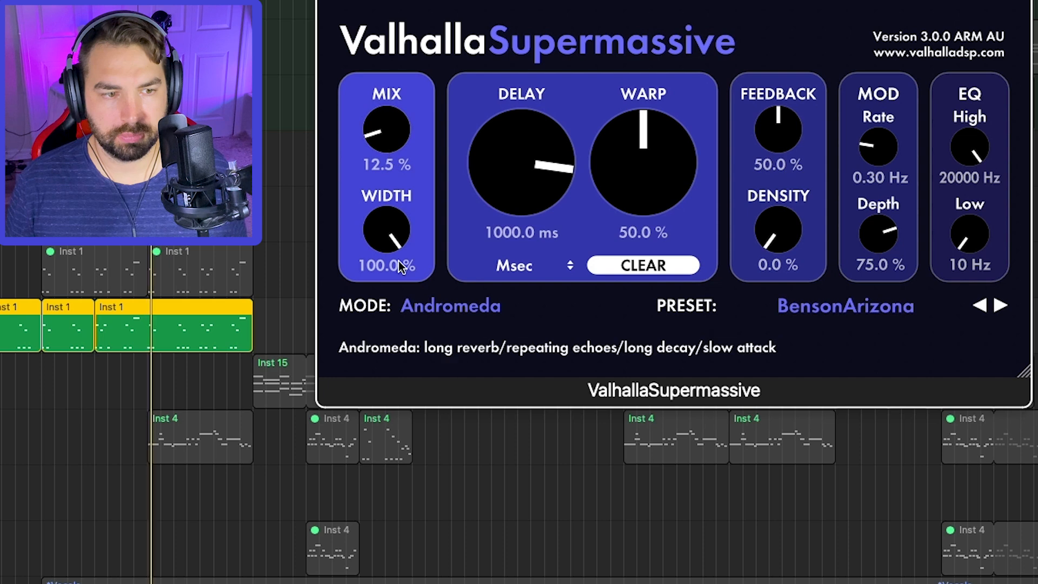
pyautogui.moveTo(398, 261); pyautogui.dragTo(401, 128)
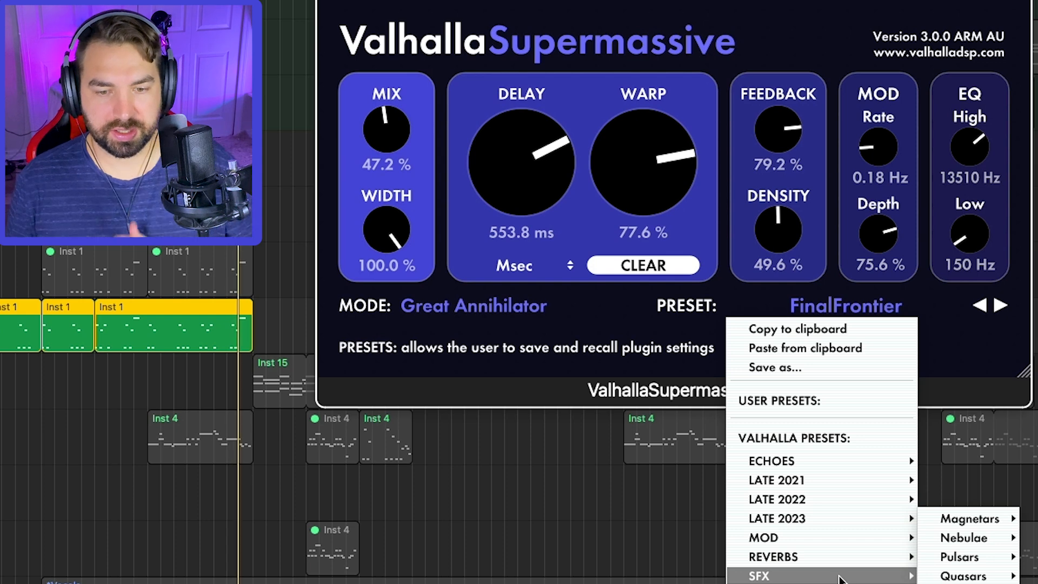
# Step: Load the Boards Of AFX preset from the Magnetars sound effects and move on to Pulse Synth
pyautogui.moveTo(979, 520)
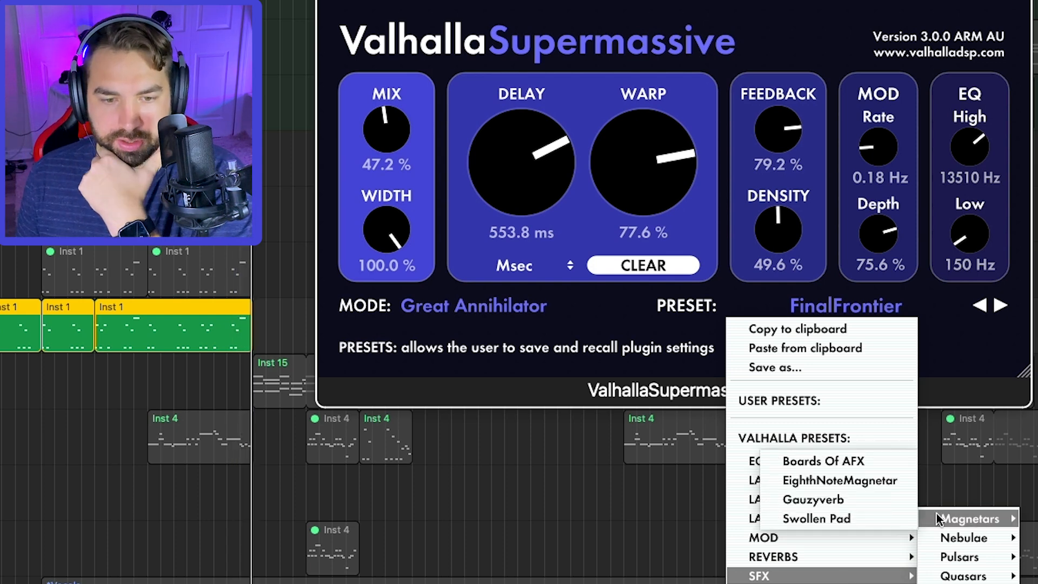
pyautogui.click(871, 460)
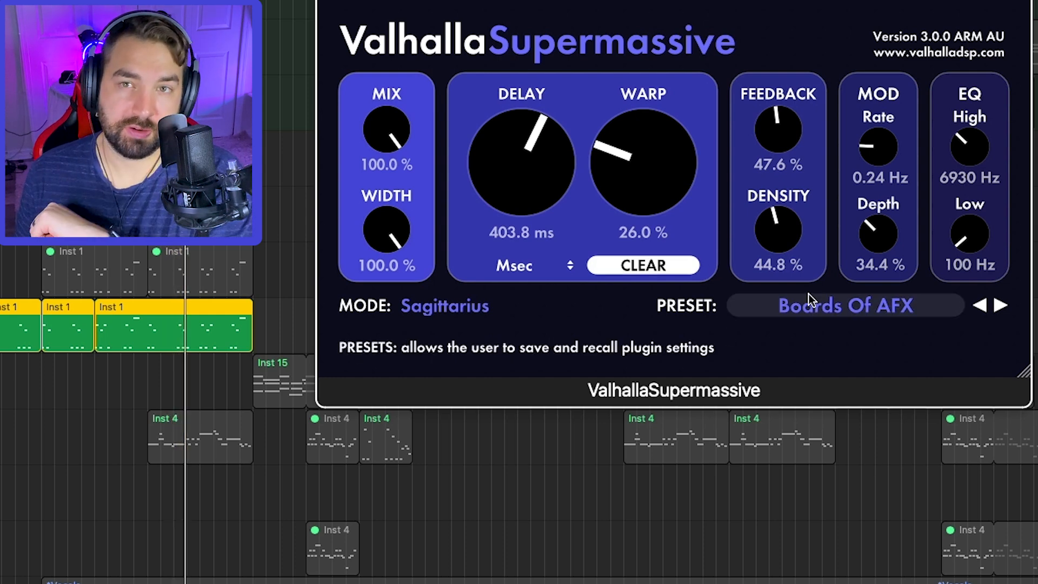
pyautogui.click(879, 303)
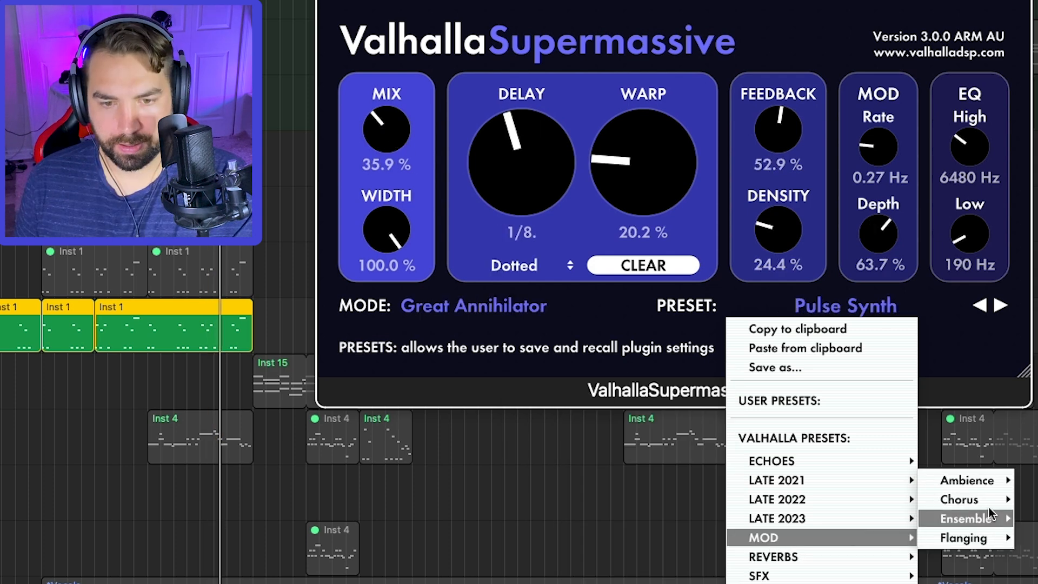
# Step: Load EightVoiceChorus from the chorus modulation presets, then advance to FourVoiceSynthChorus and the preset after it
pyautogui.moveTo(994, 502)
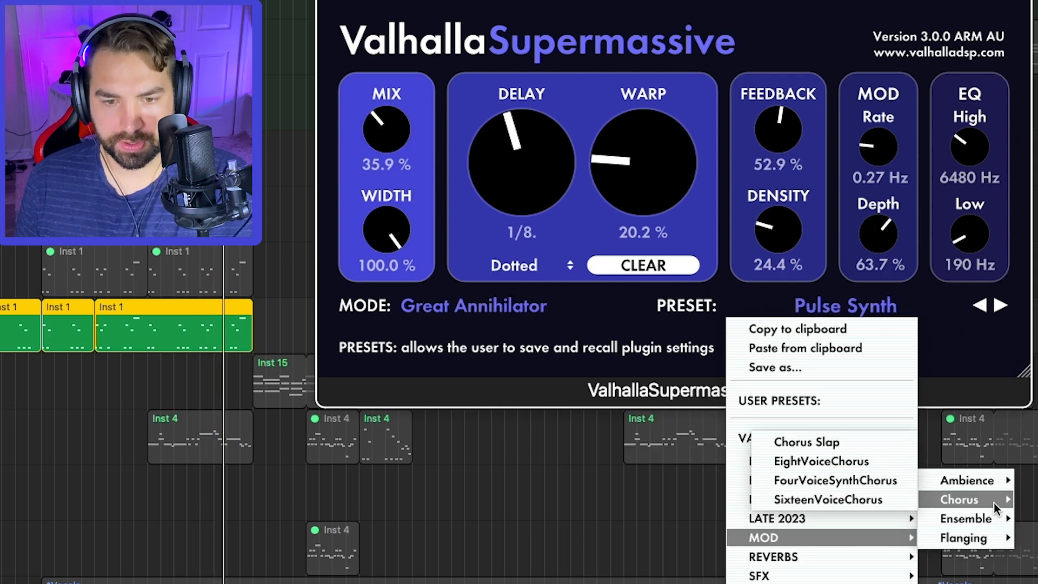
pyautogui.click(879, 461)
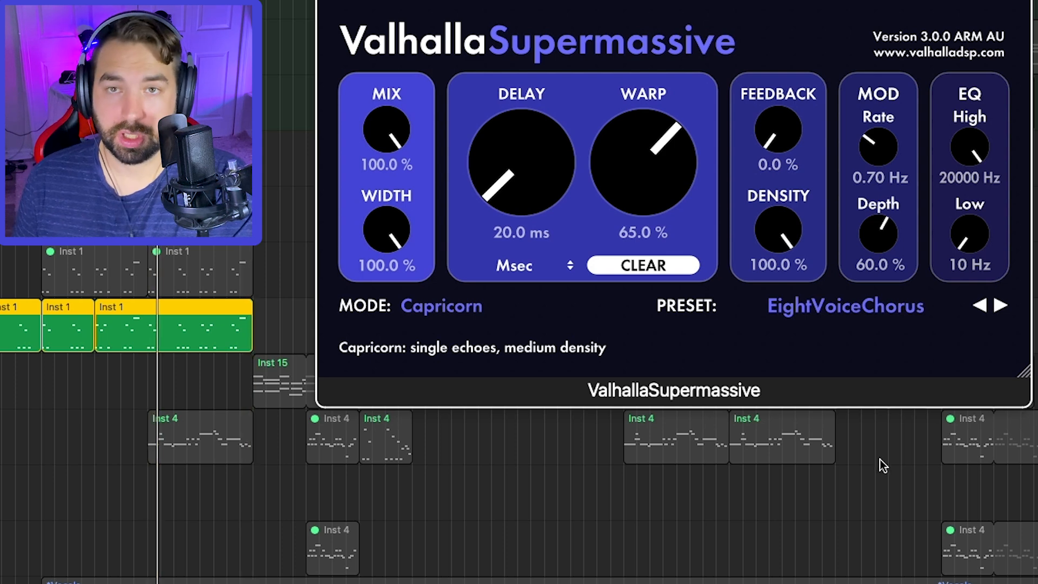
pyautogui.click(999, 306)
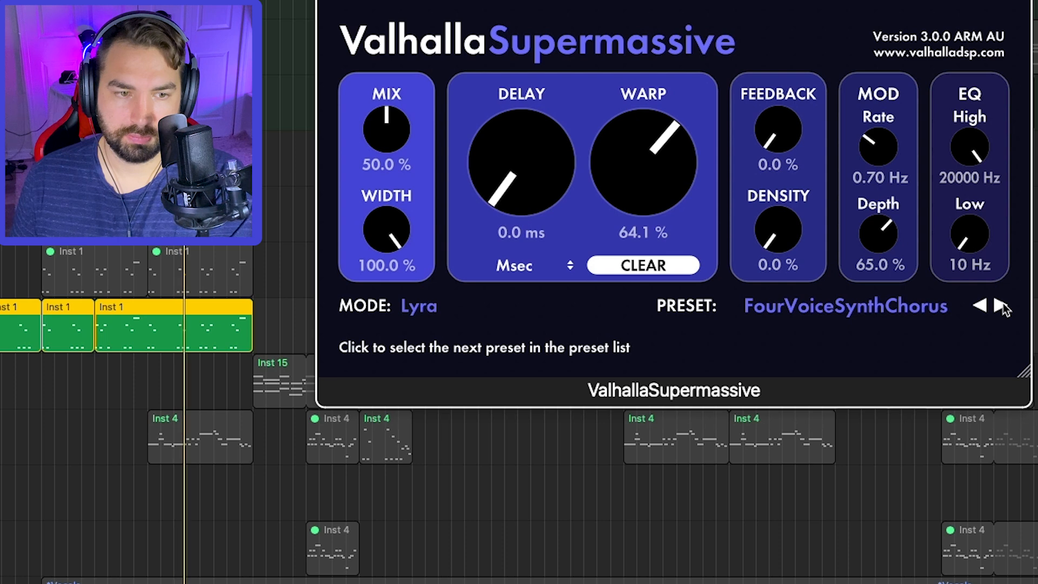
pyautogui.click(1000, 306)
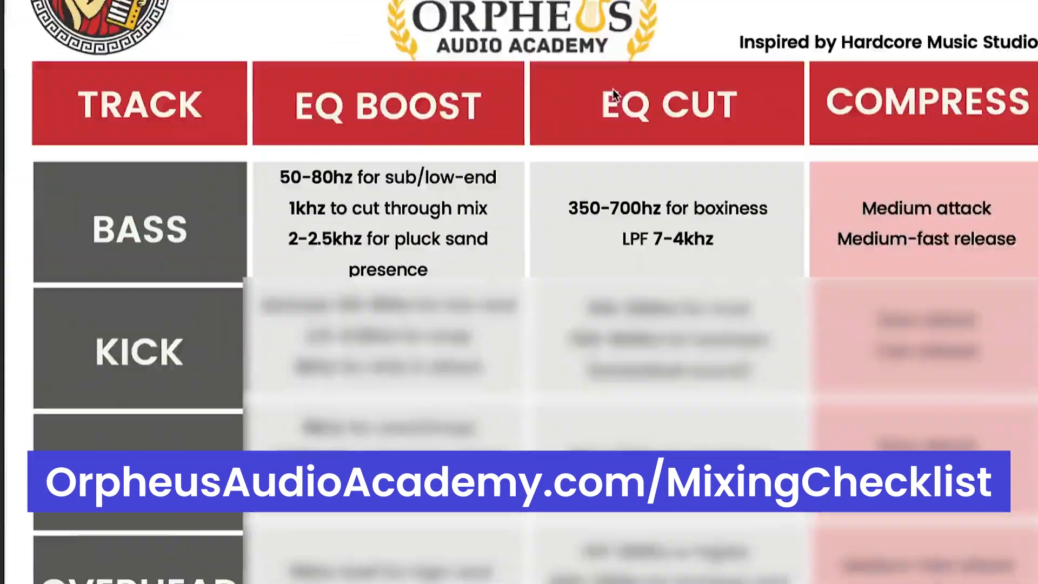
# Step: Look through the mixing checklist document's EQ and compression table, processing order and mixing workflow pages
pyautogui.scroll(-20, 612, 89)
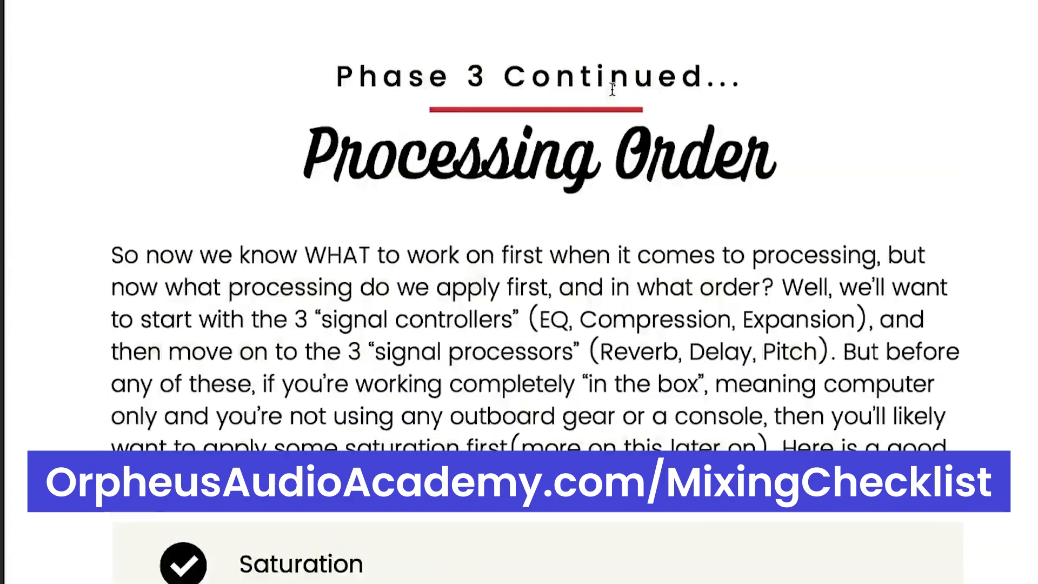
pyautogui.scroll(-20, 613, 89)
pyautogui.scroll(6, 612, 90)
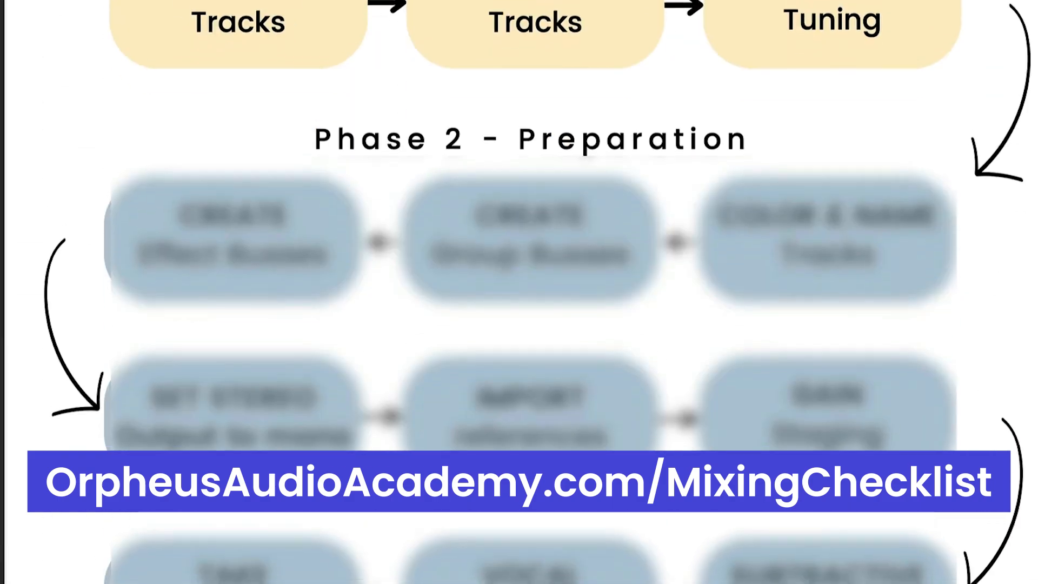
pyautogui.scroll(-20, 1036, 80)
pyautogui.scroll(7, 1036, 80)
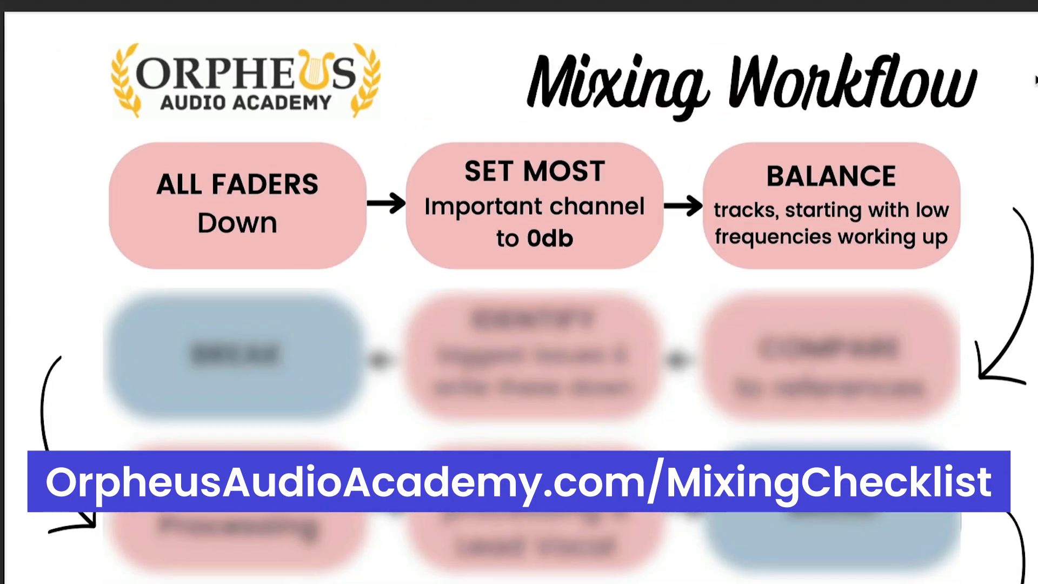
pyautogui.scroll(-15, 1036, 80)
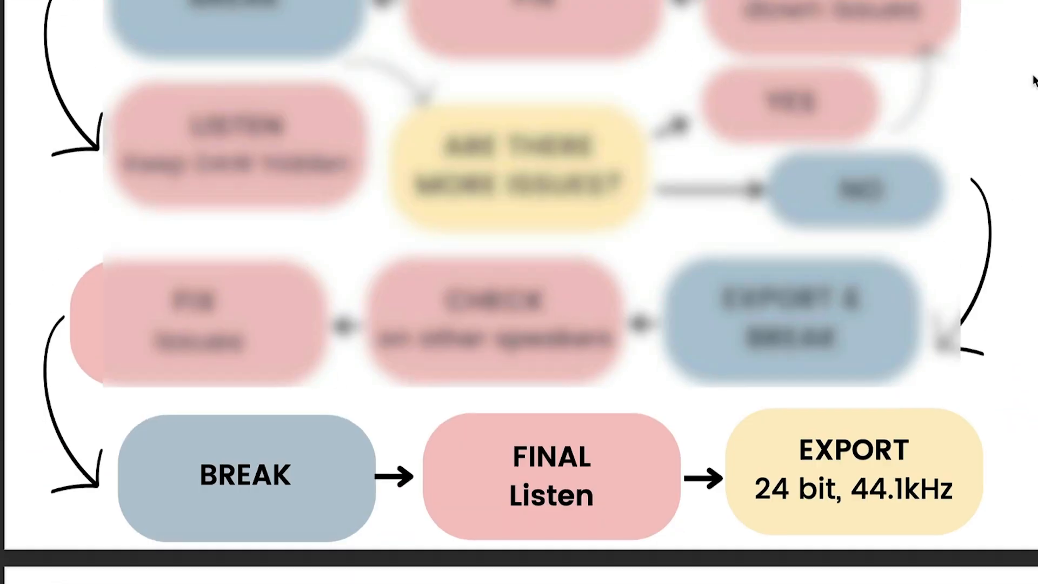